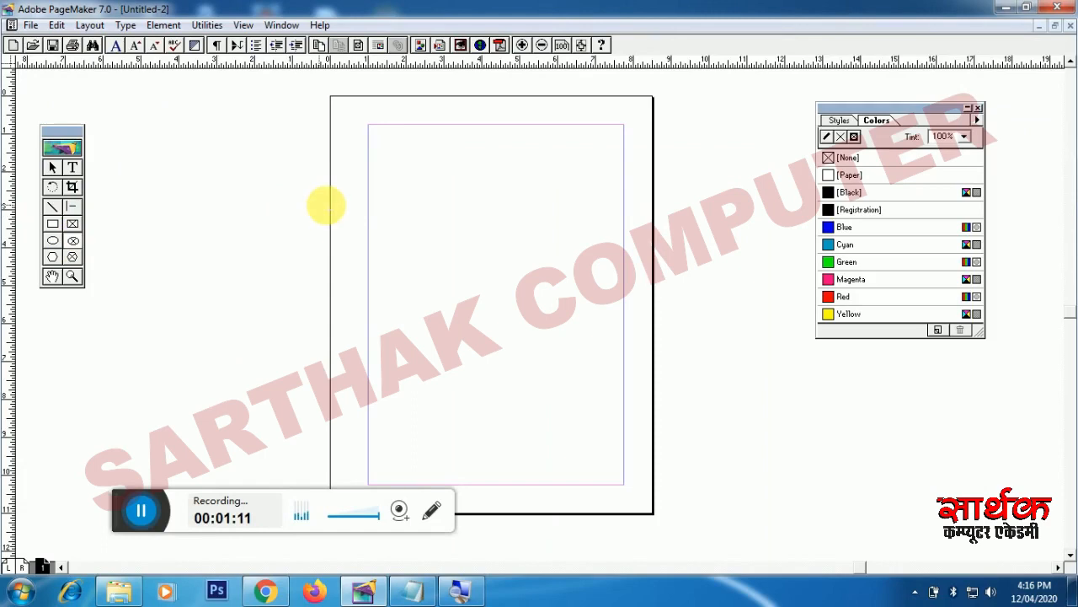
Step: Draw a circle with the Ellipse Frame tool and apply a 6pt double-line stroke to it
drag(395, 210, 535, 347)
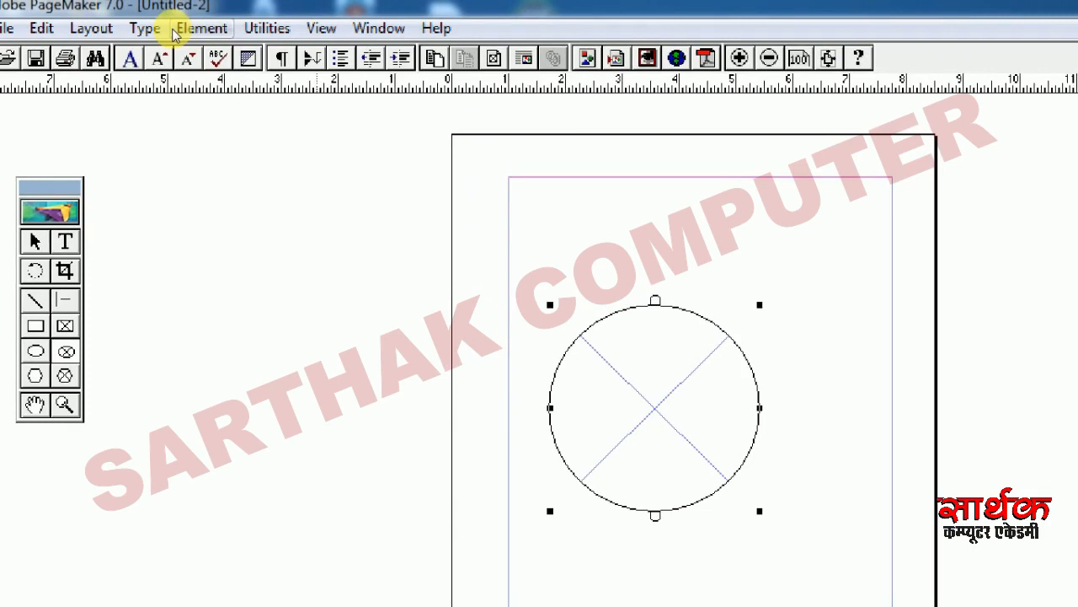
click(177, 30)
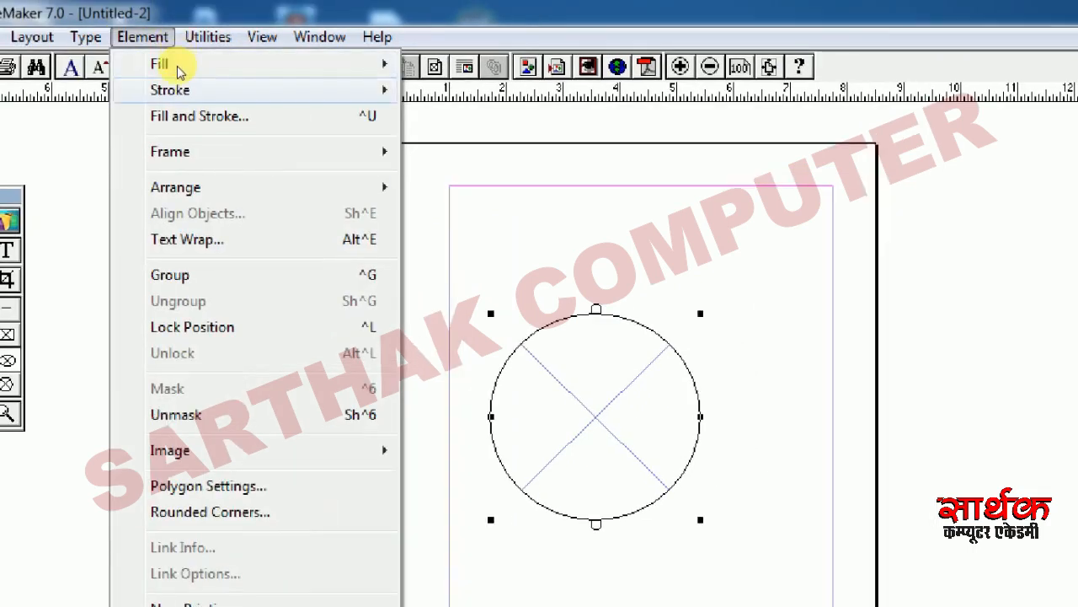
mouse_move(180, 90)
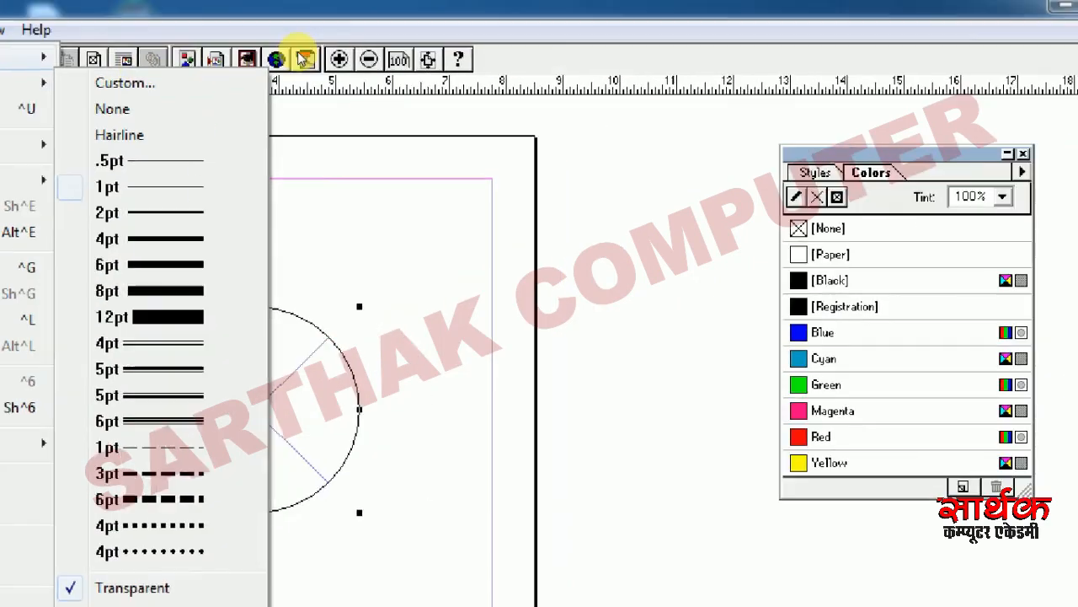
mouse_move(72, 59)
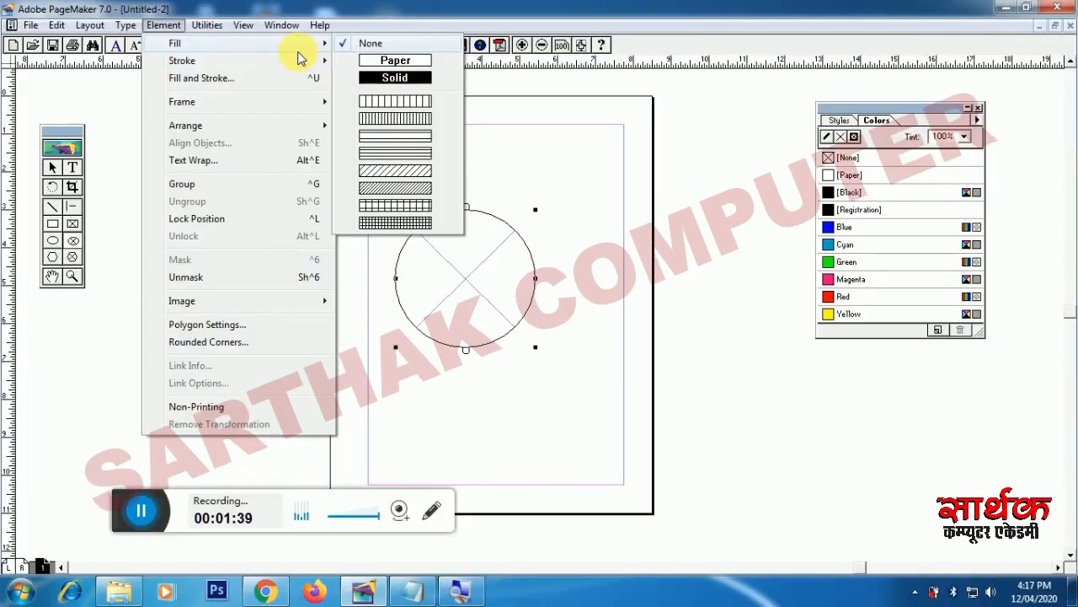
mouse_move(296, 60)
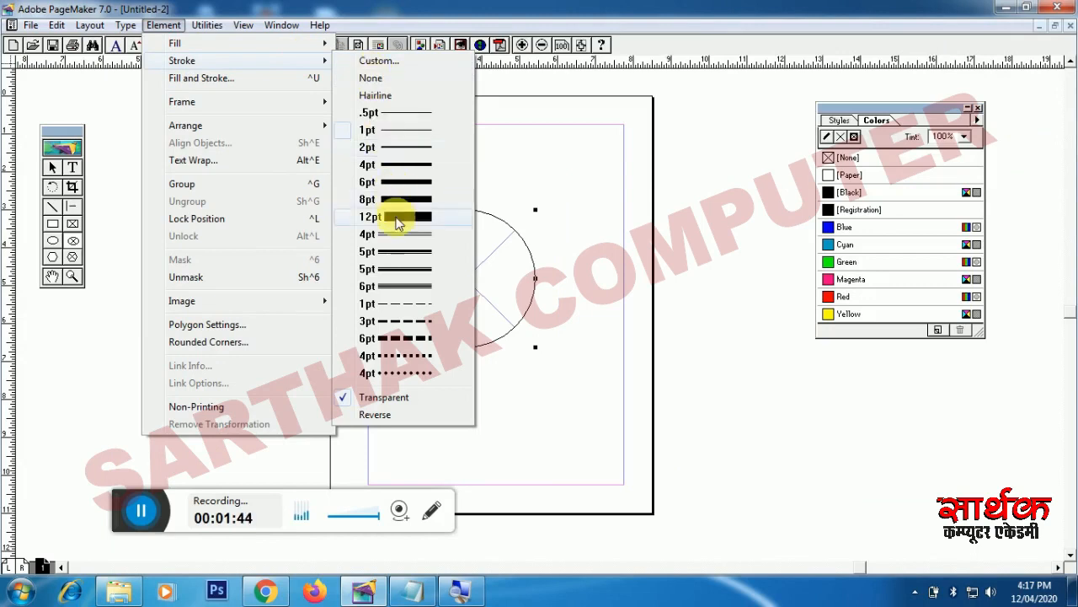
click(413, 286)
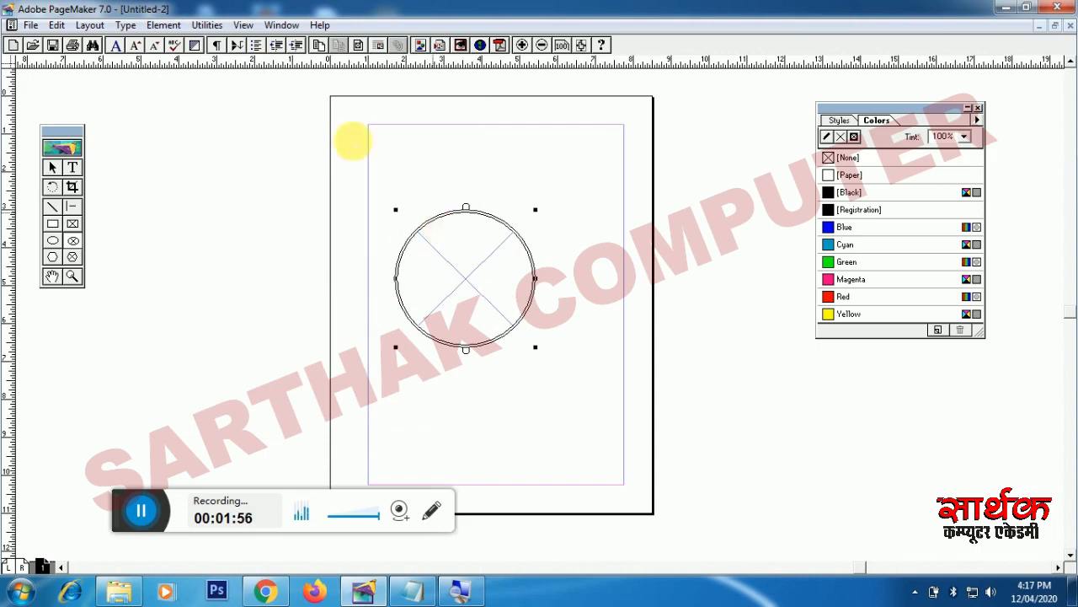
click(165, 26)
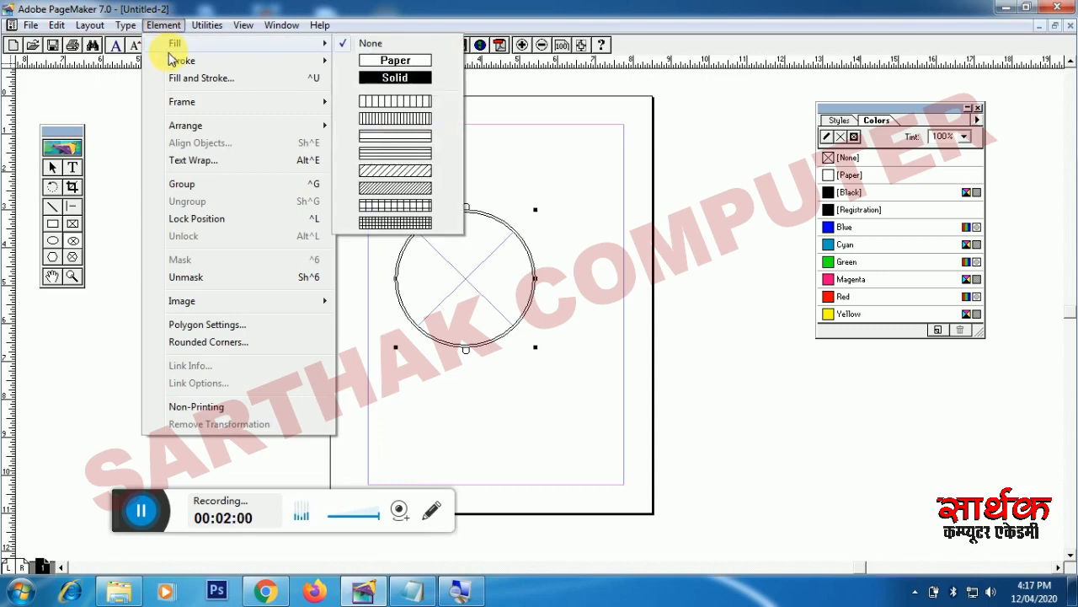
mouse_move(179, 63)
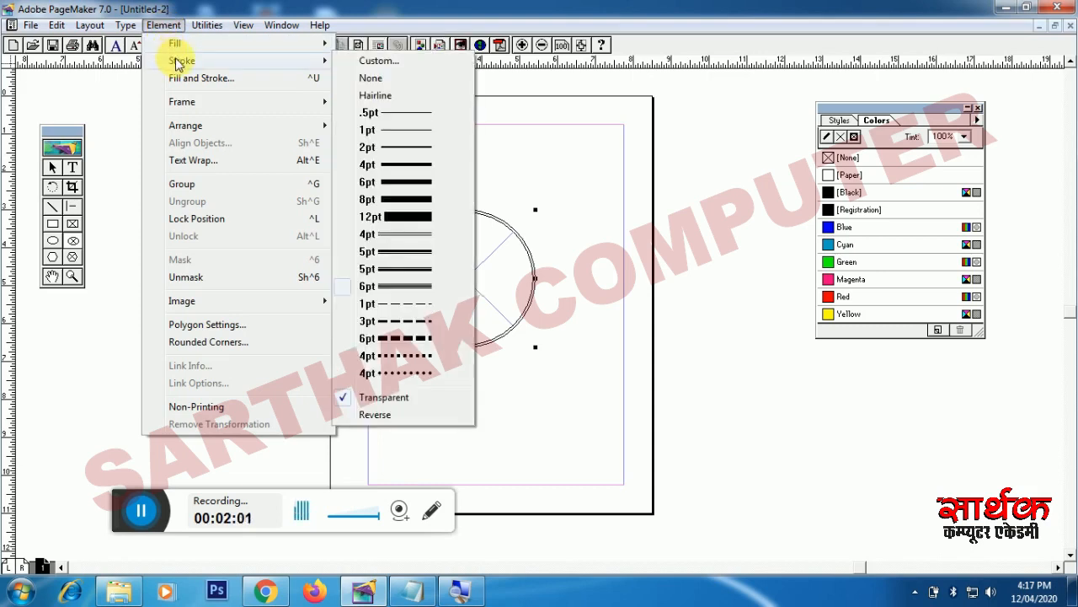
Step: Set a custom stroke weight of 12 points on the circle's double outline
click(376, 64)
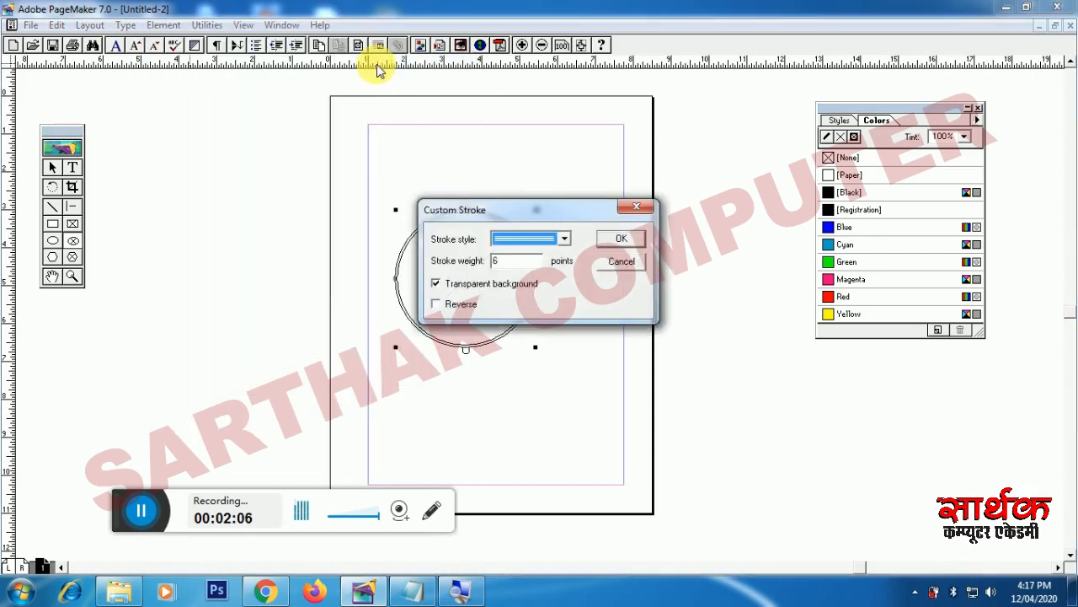
click(493, 260)
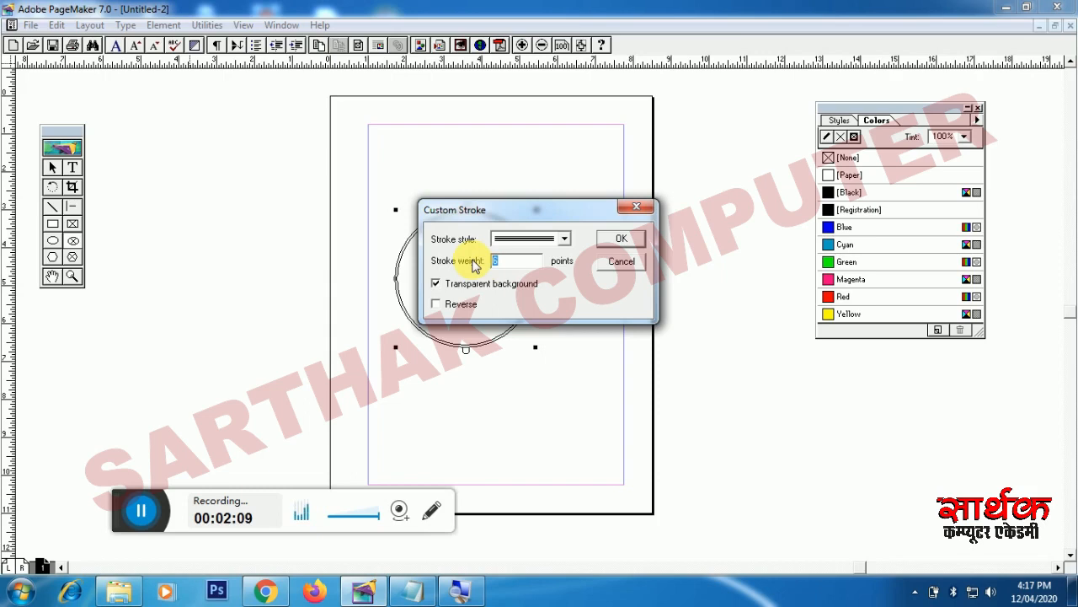
text(12)
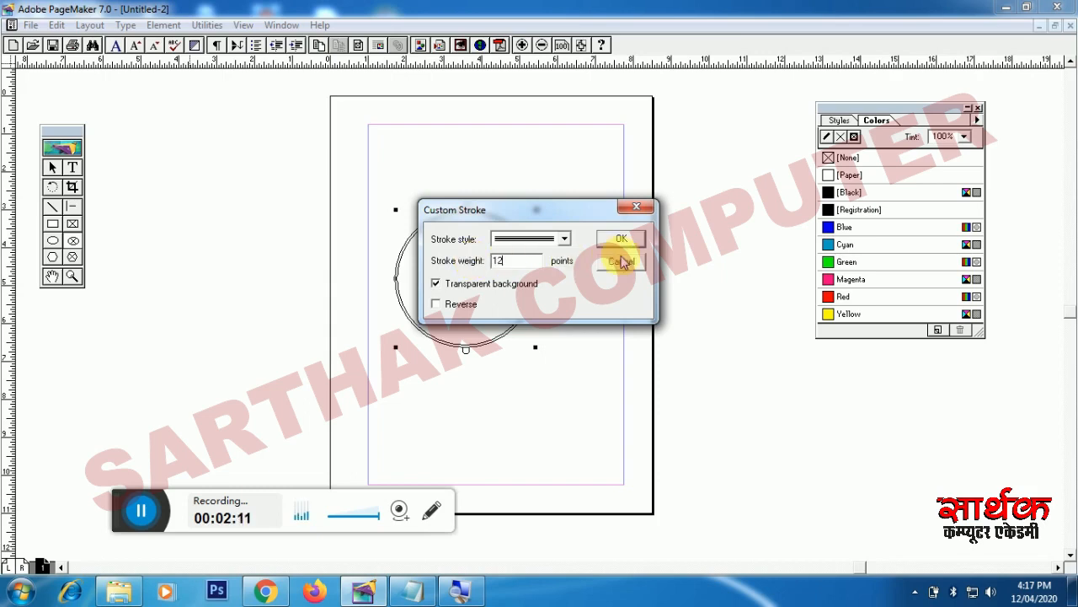
click(621, 240)
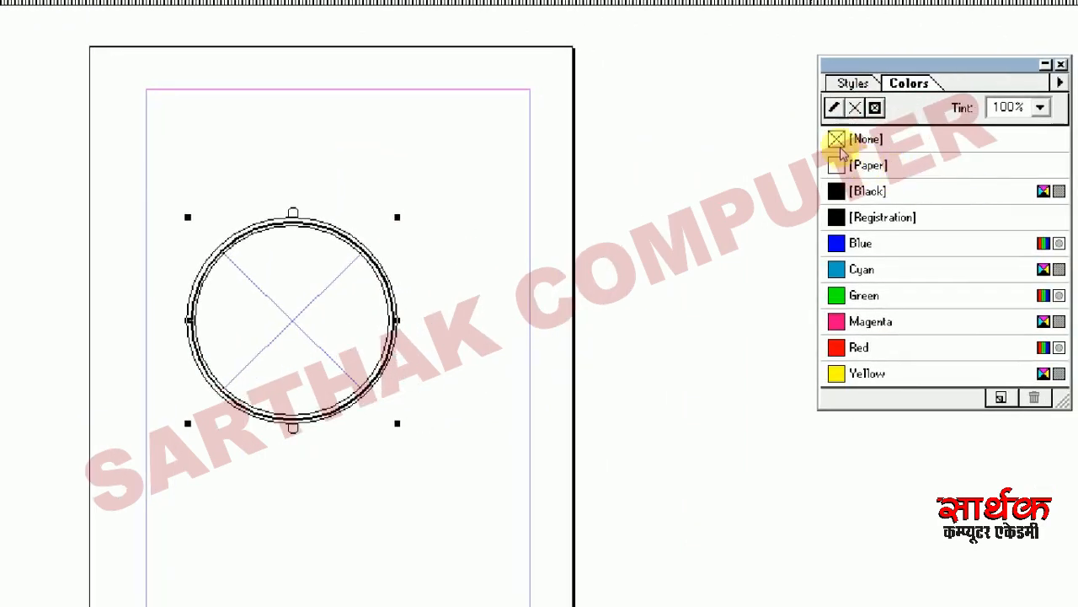
Step: Color the circle's outline Blue in the Colors palette, then drag the frame larger down-right
click(834, 110)
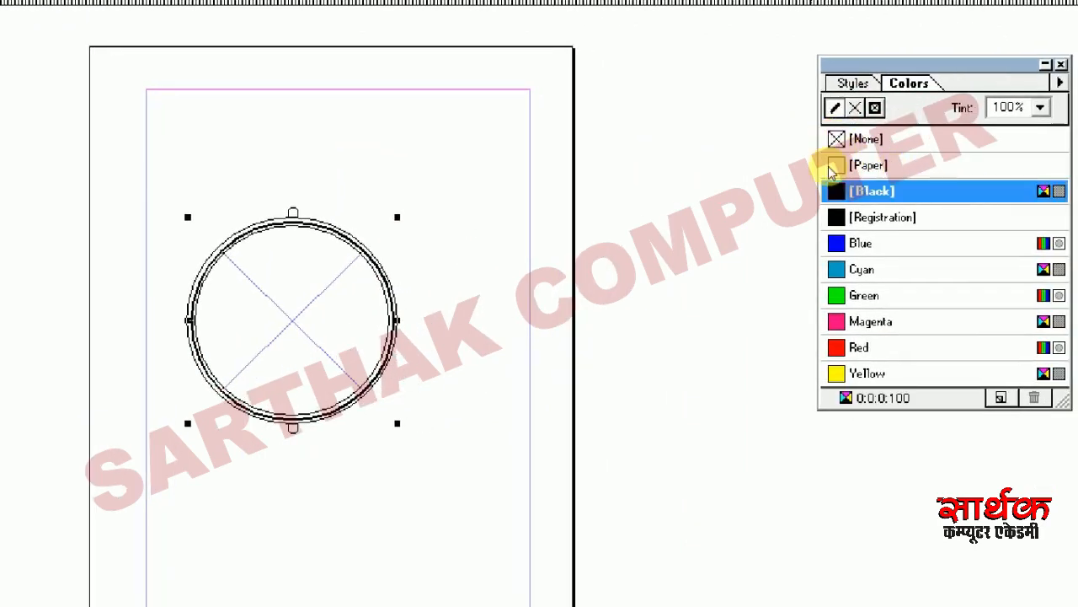
click(842, 241)
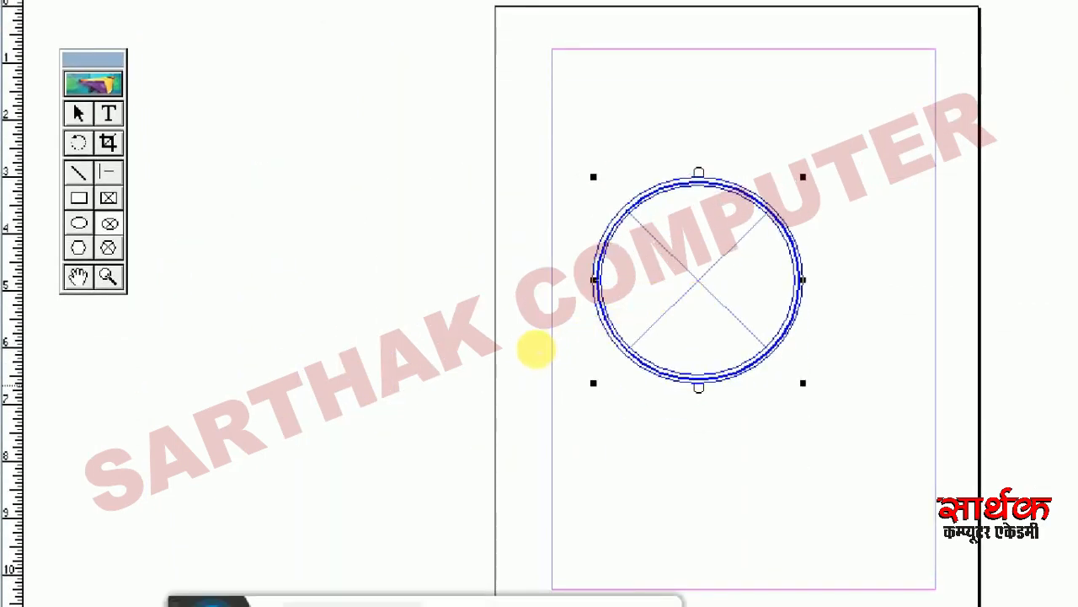
click(50, 166)
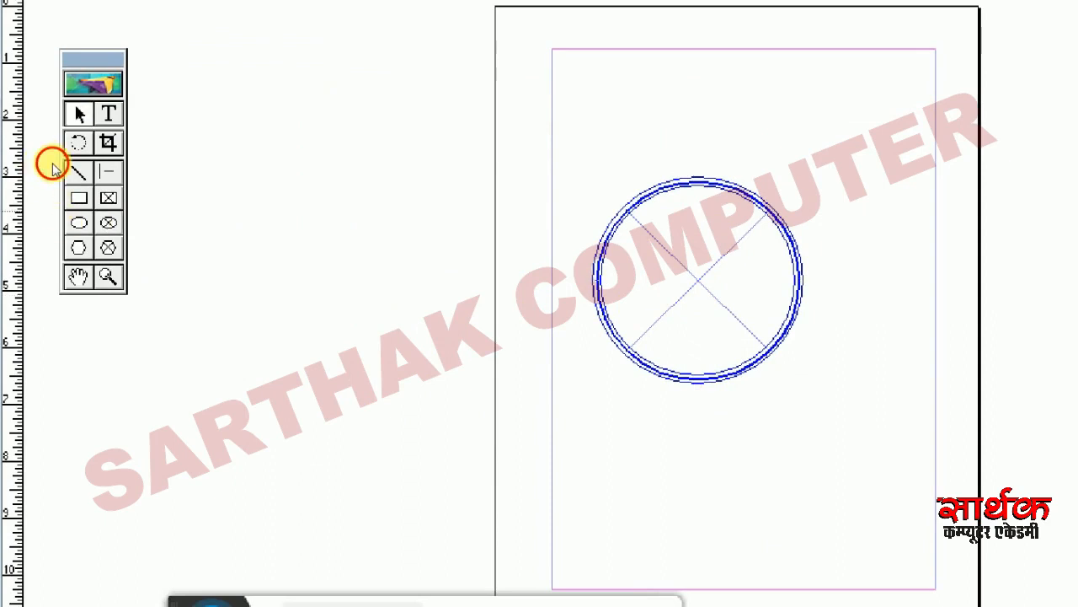
click(541, 335)
key(ctrl+a)
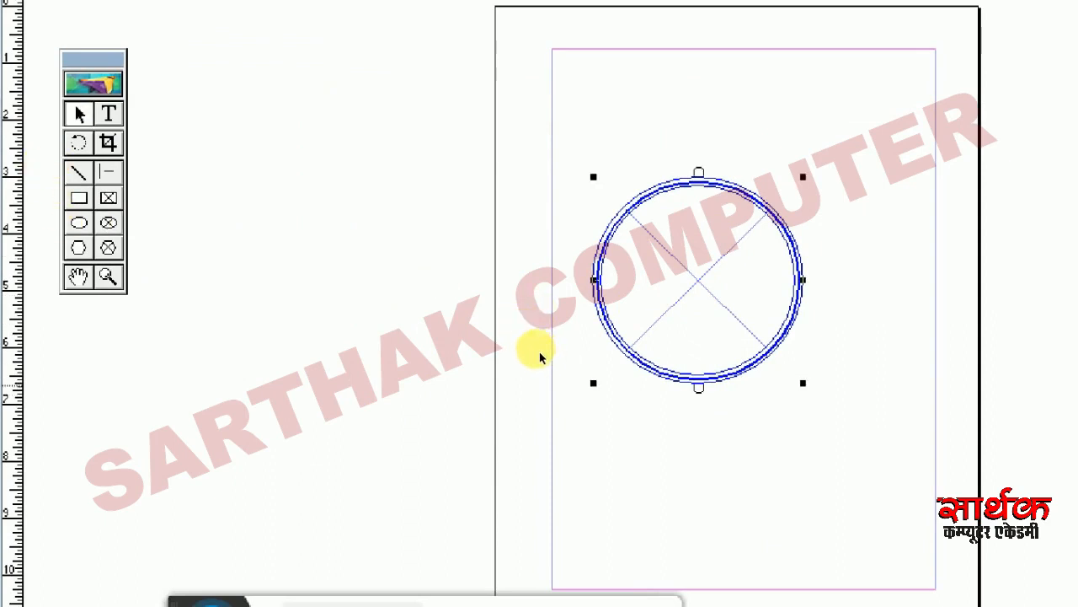
drag(544, 353, 630, 427)
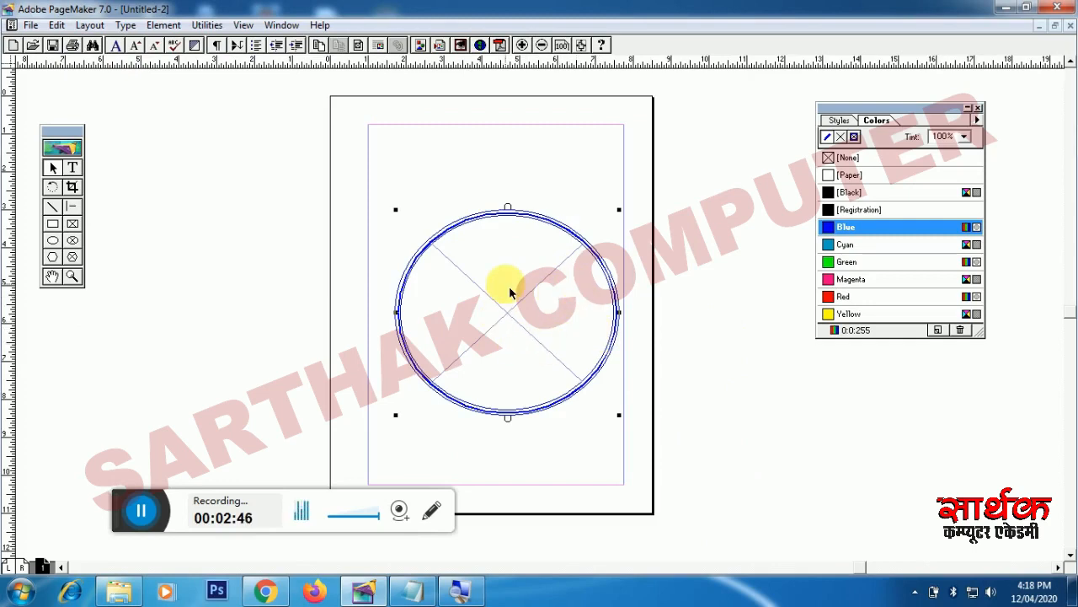
Step: Place Koala.jpg into the oval frame, choosing Yes to include a complete copy
click(32, 25)
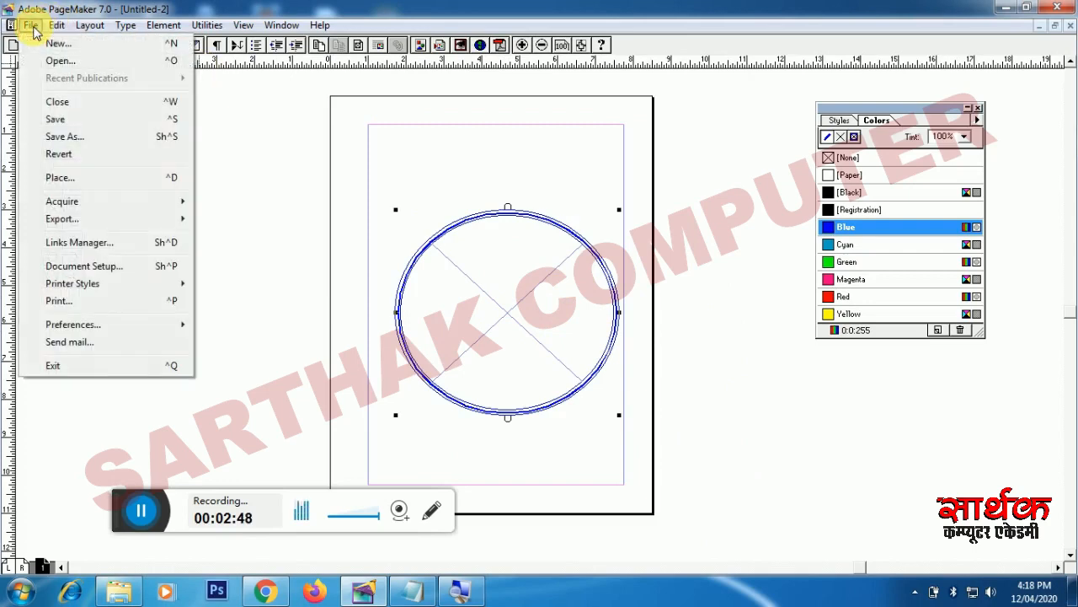
click(61, 182)
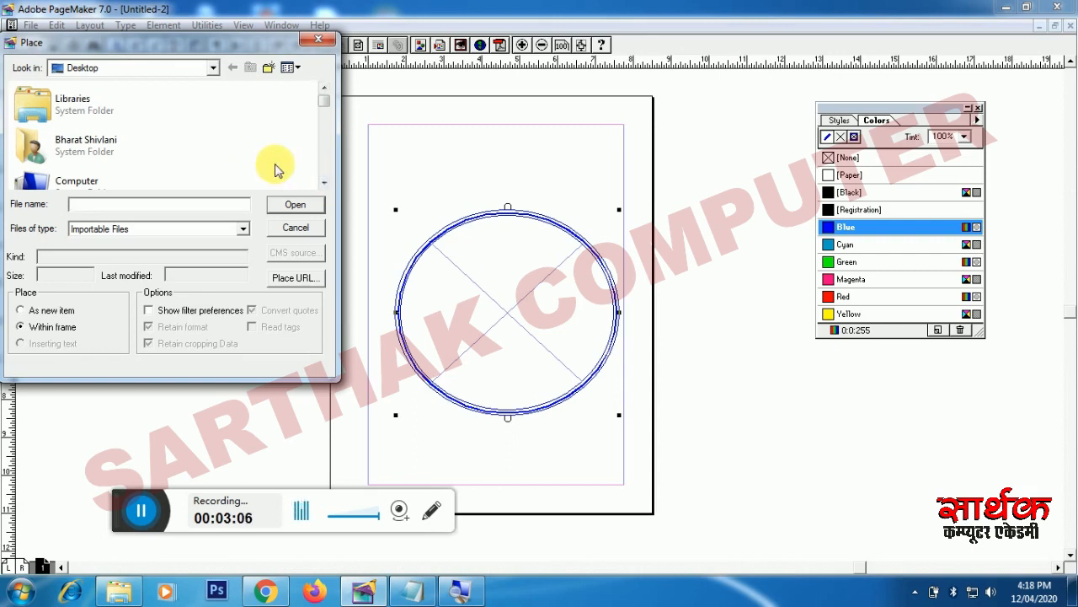
key(k)
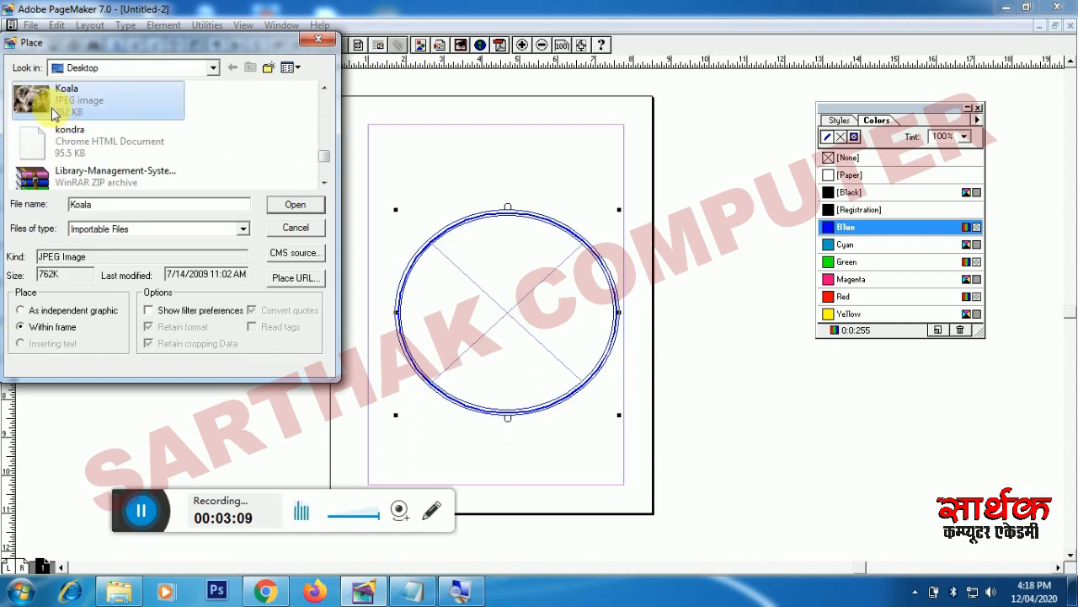
click(272, 204)
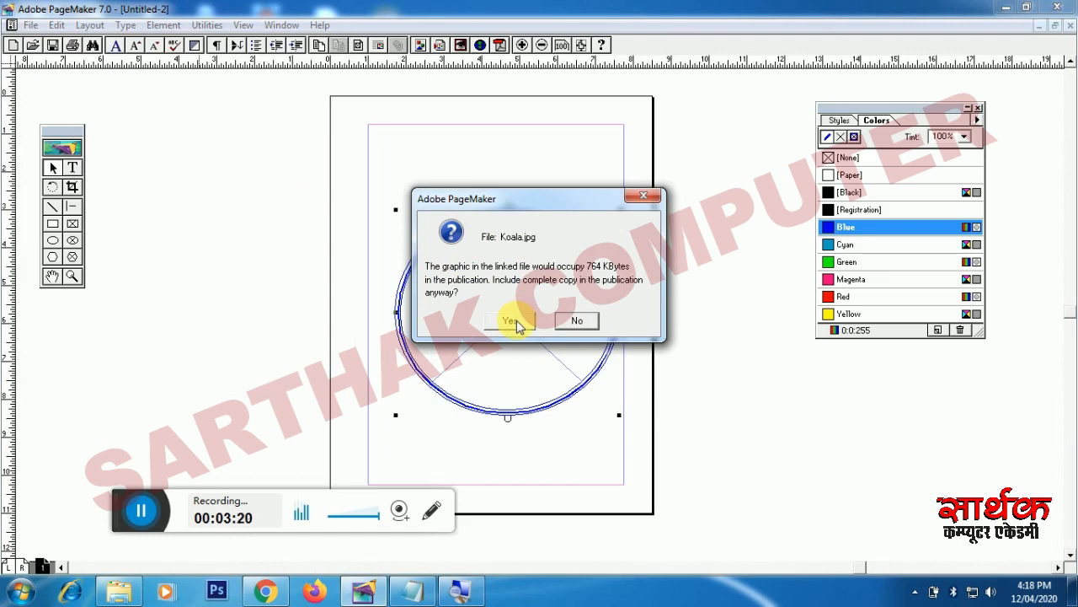
click(516, 323)
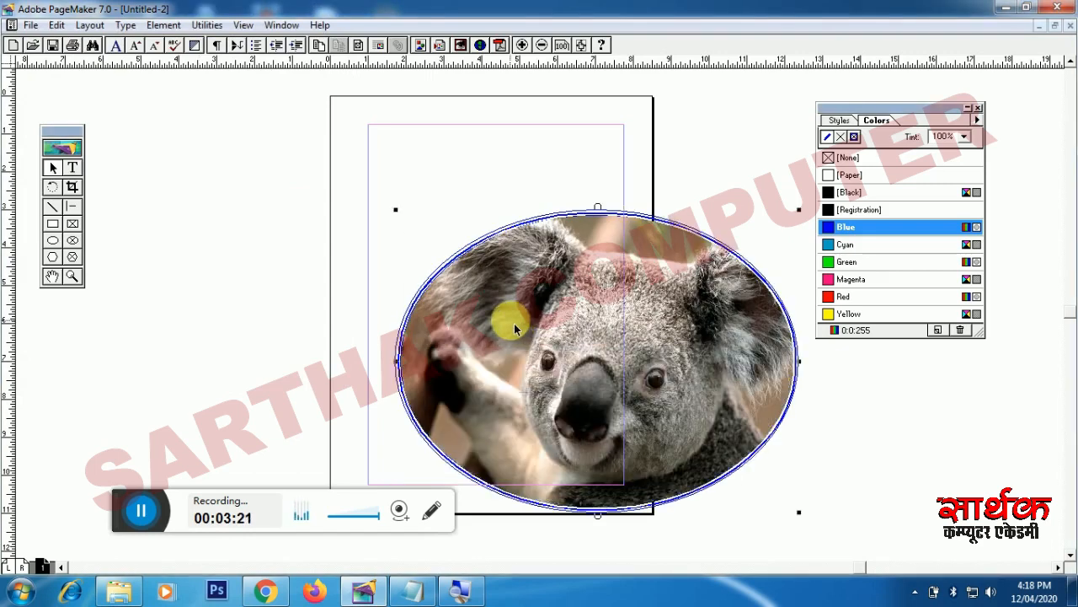
Step: Move the koala frame up-left, resize it into a larger circle, and shift it right
drag(491, 331, 387, 263)
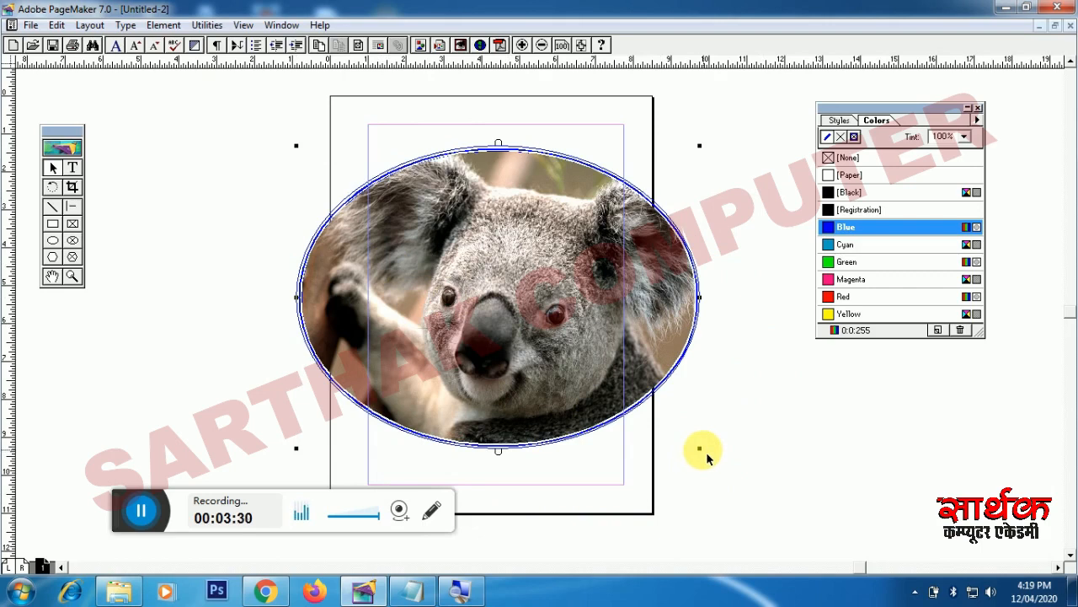
drag(699, 447, 507, 357)
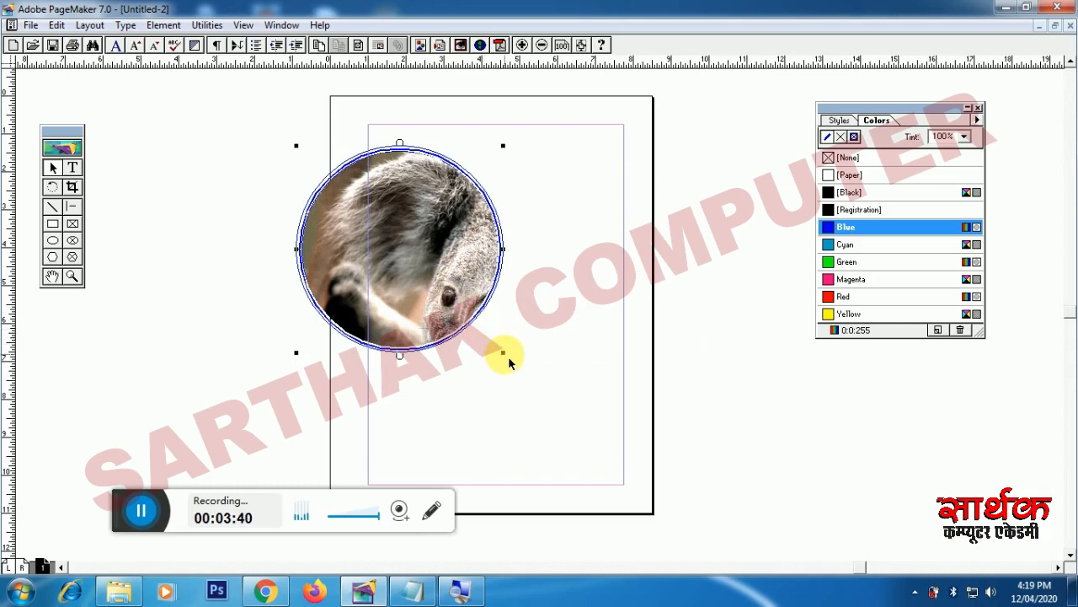
drag(506, 356, 547, 380)
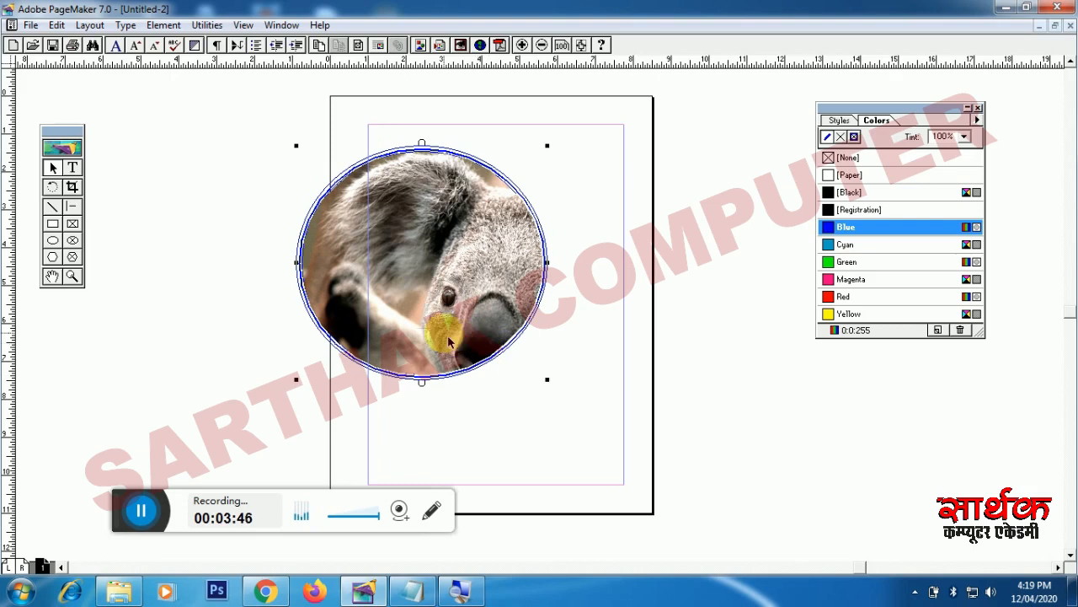
drag(455, 337, 510, 333)
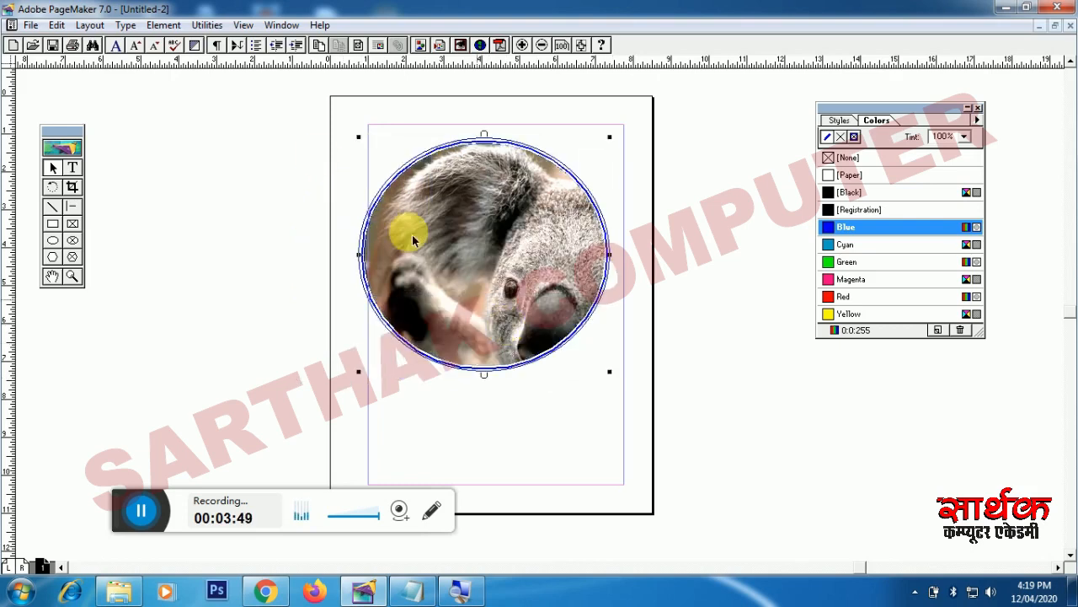
Step: In Frame Options, choose Scale content to fit frame with Maintain aspect ratio unchecked
click(169, 26)
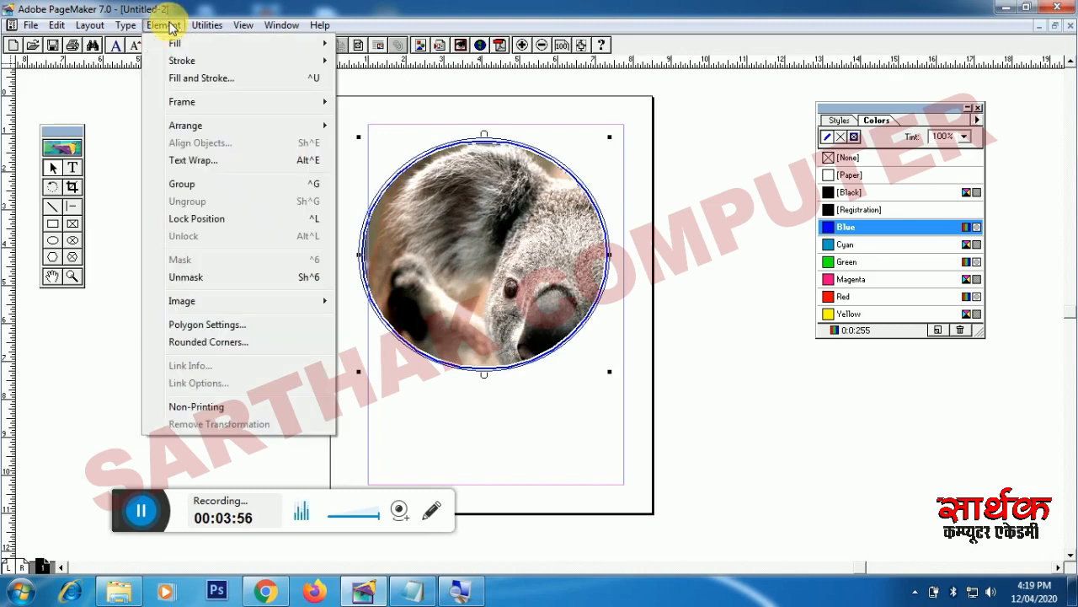
mouse_move(207, 113)
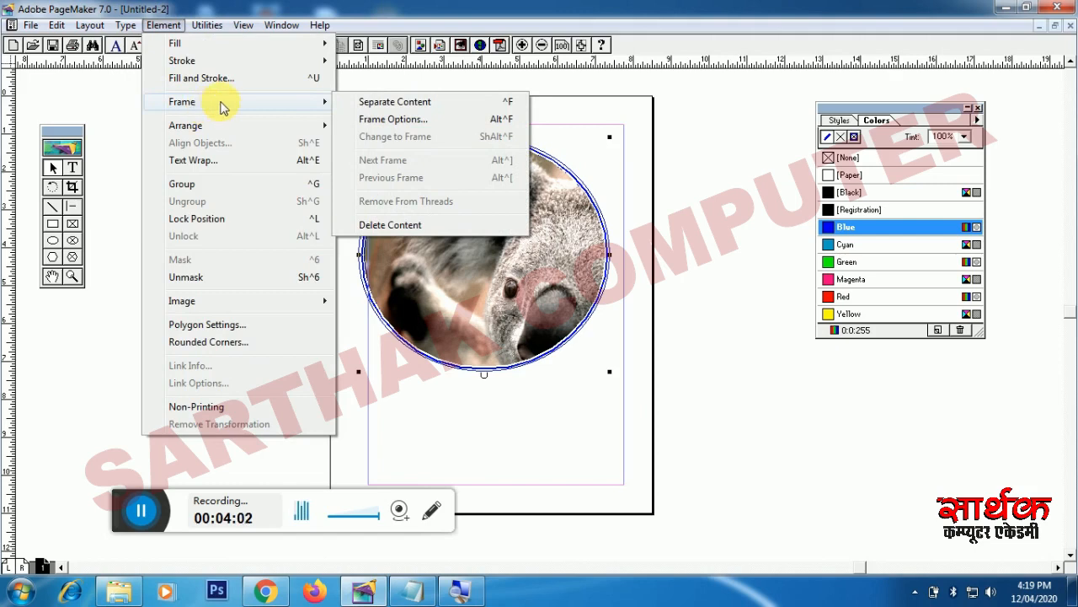
click(406, 125)
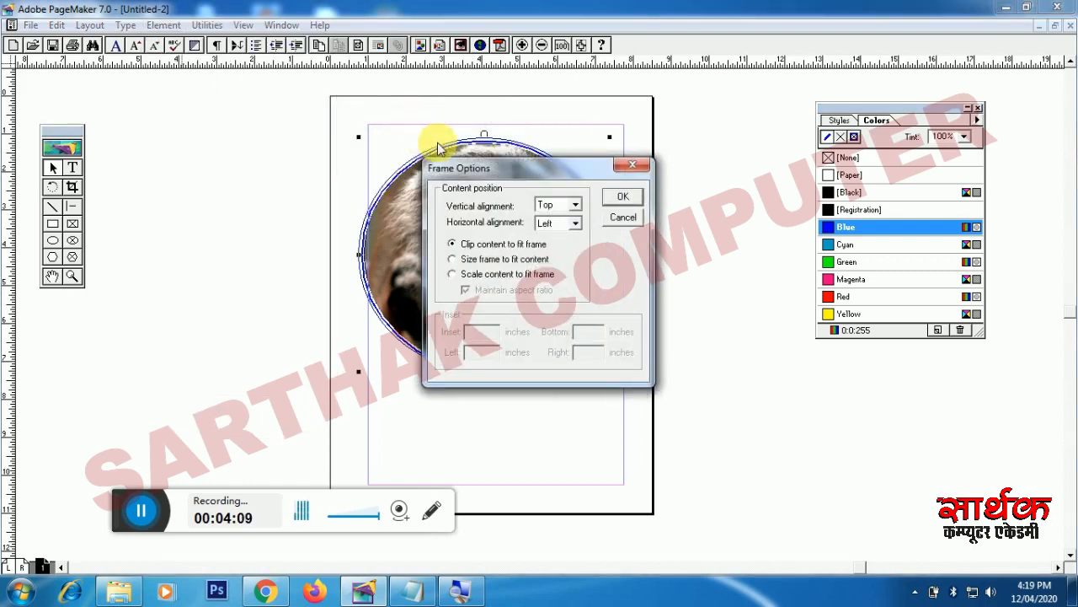
drag(477, 168, 612, 177)
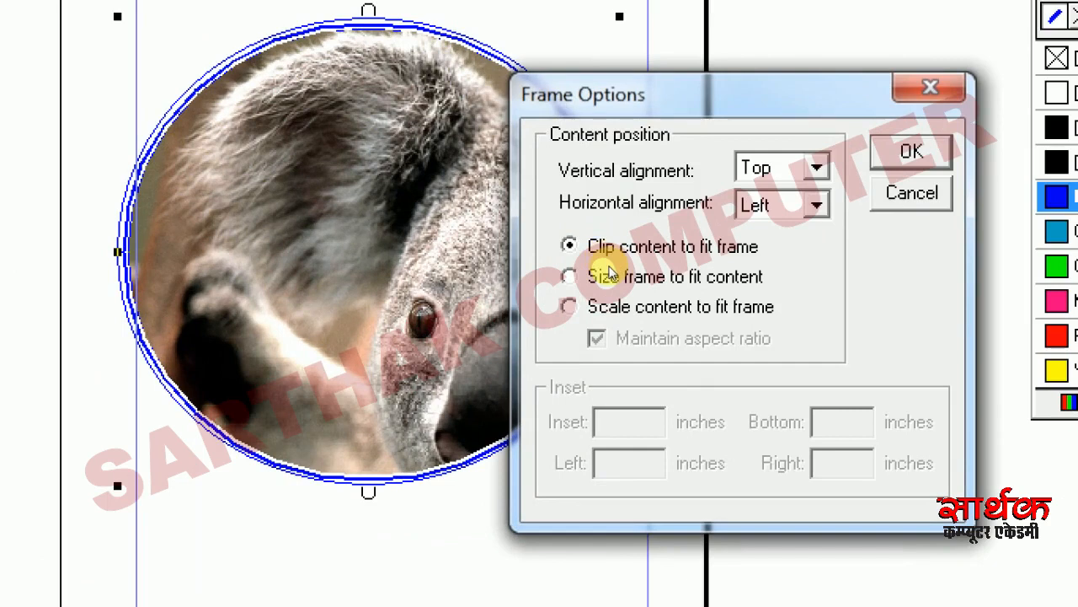
click(609, 302)
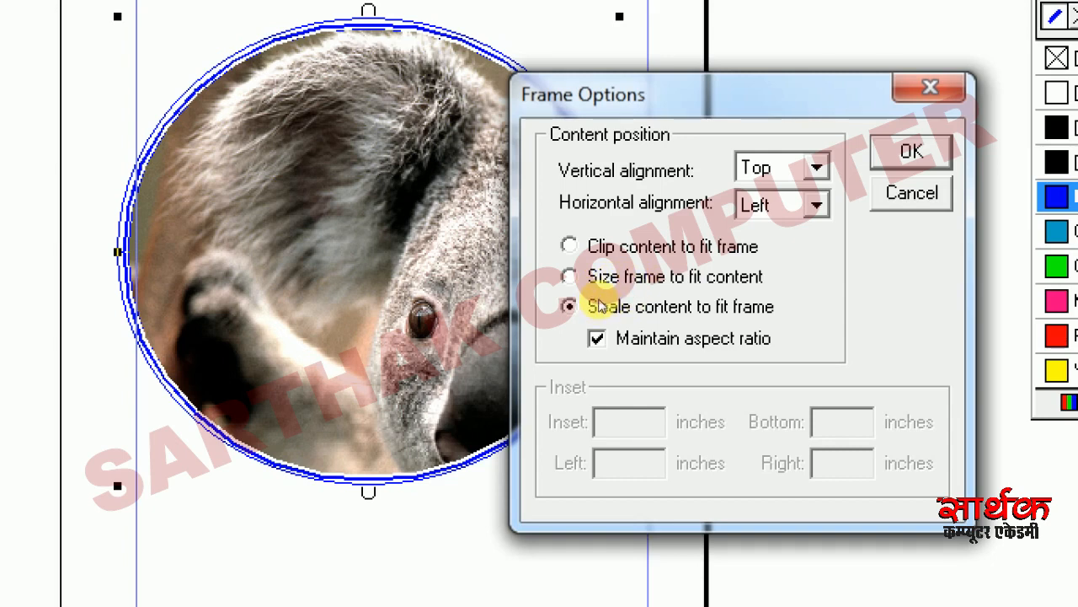
click(599, 301)
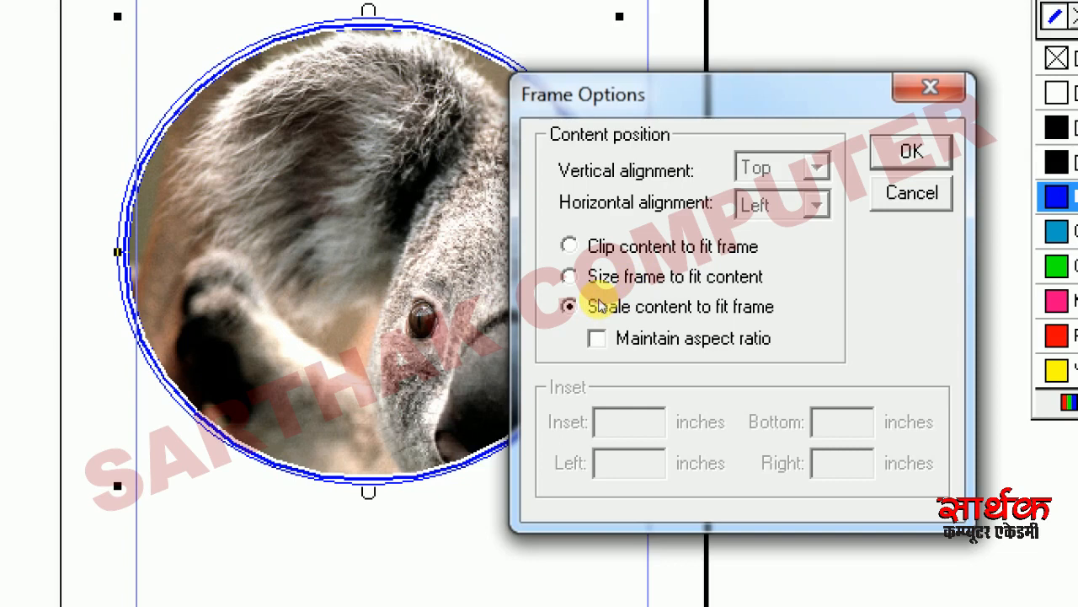
click(599, 303)
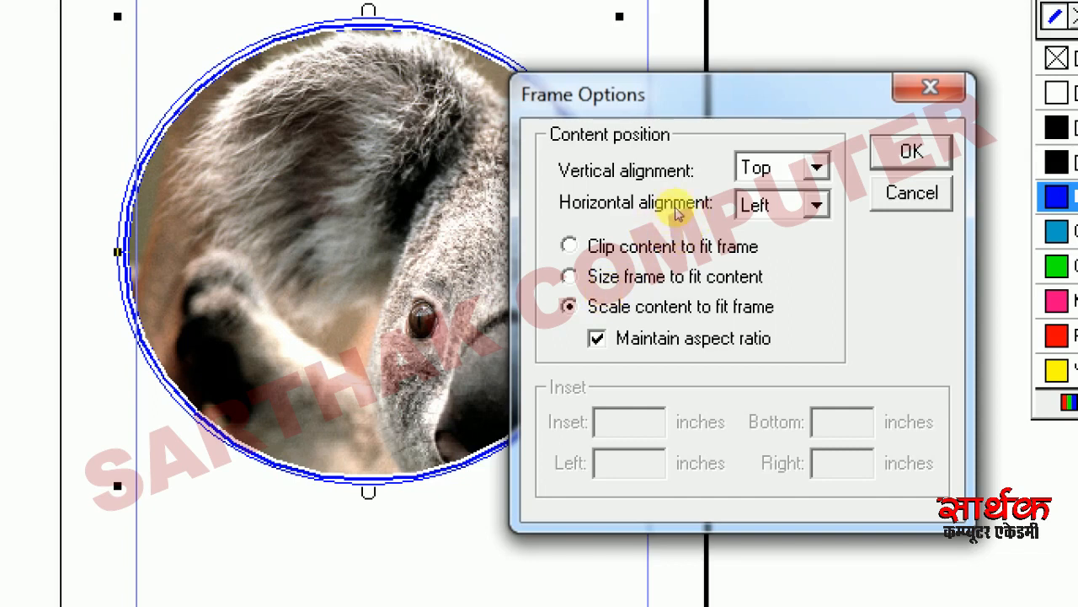
click(617, 293)
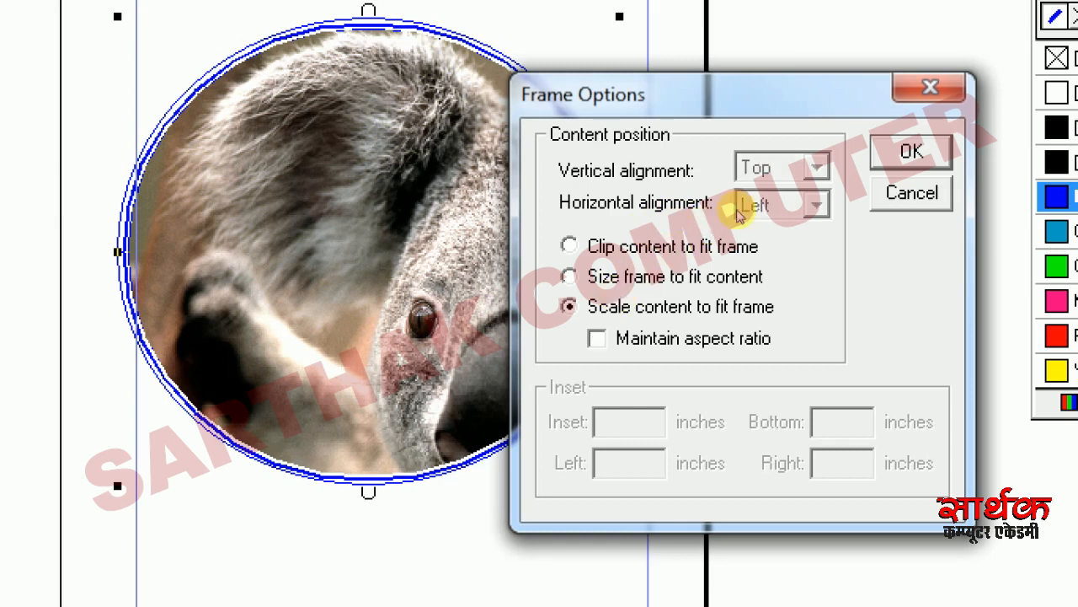
key(Return)
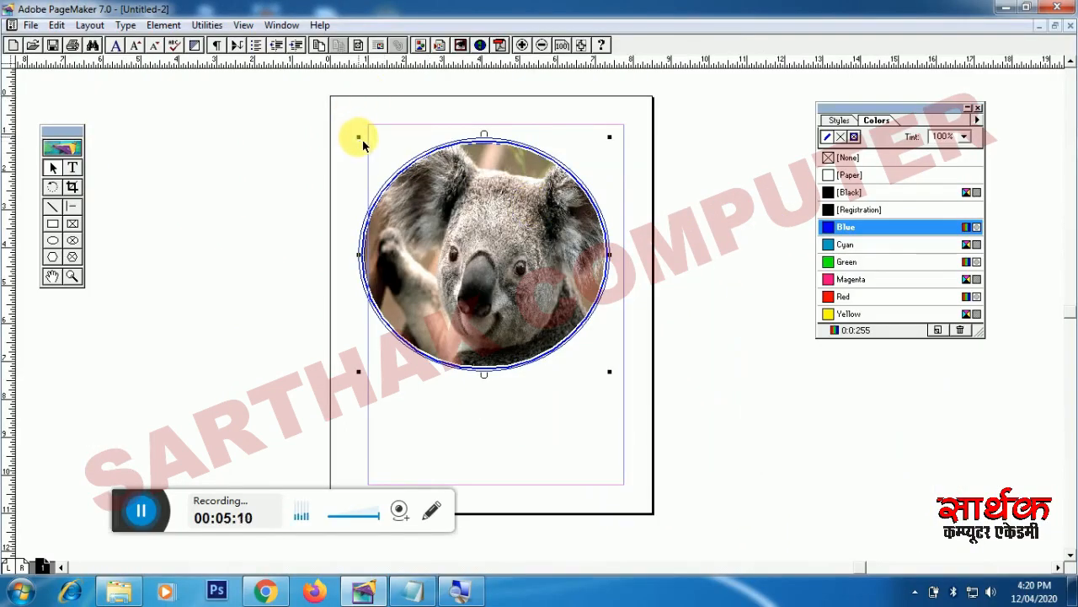
Step: Shrink the circular koala frame, then drag it out into a larger, wide oval
drag(359, 140, 458, 241)
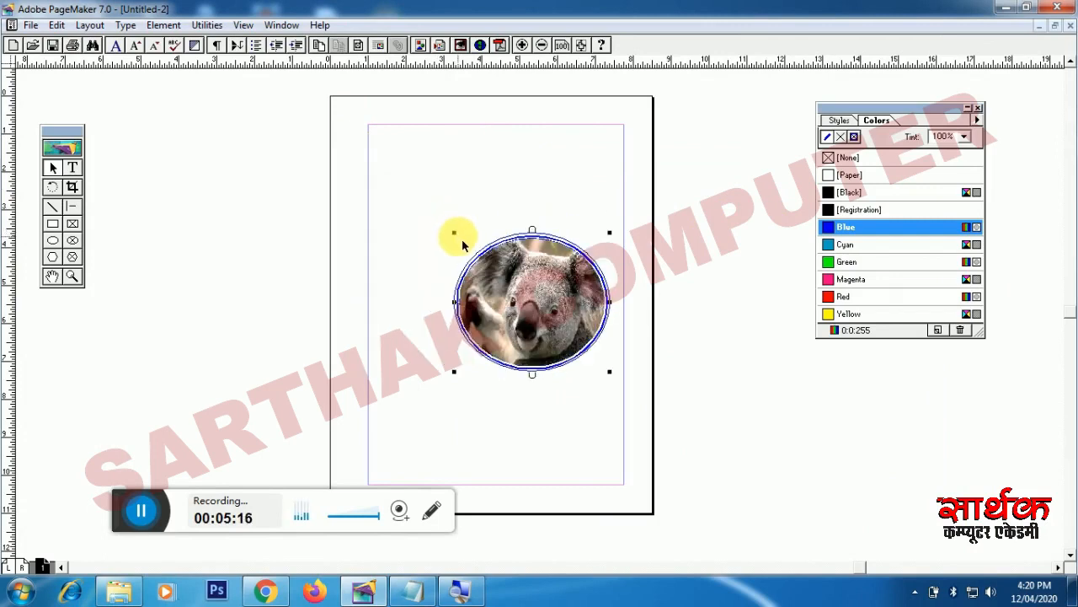
drag(453, 232, 322, 112)
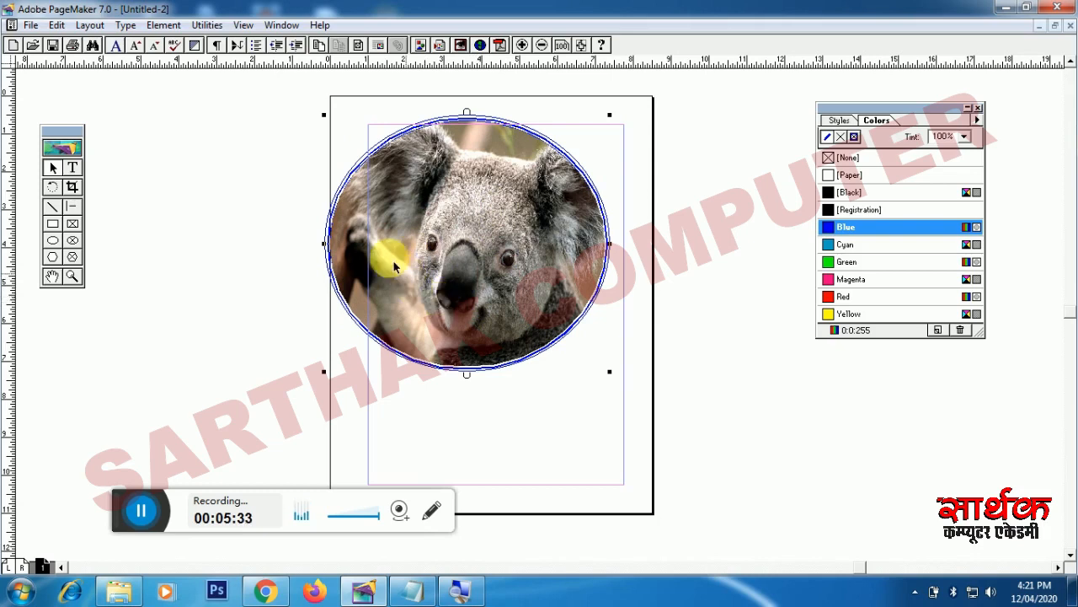
Step: Delete the koala photo from the oval frame with Element > Frame > Delete Content
click(174, 26)
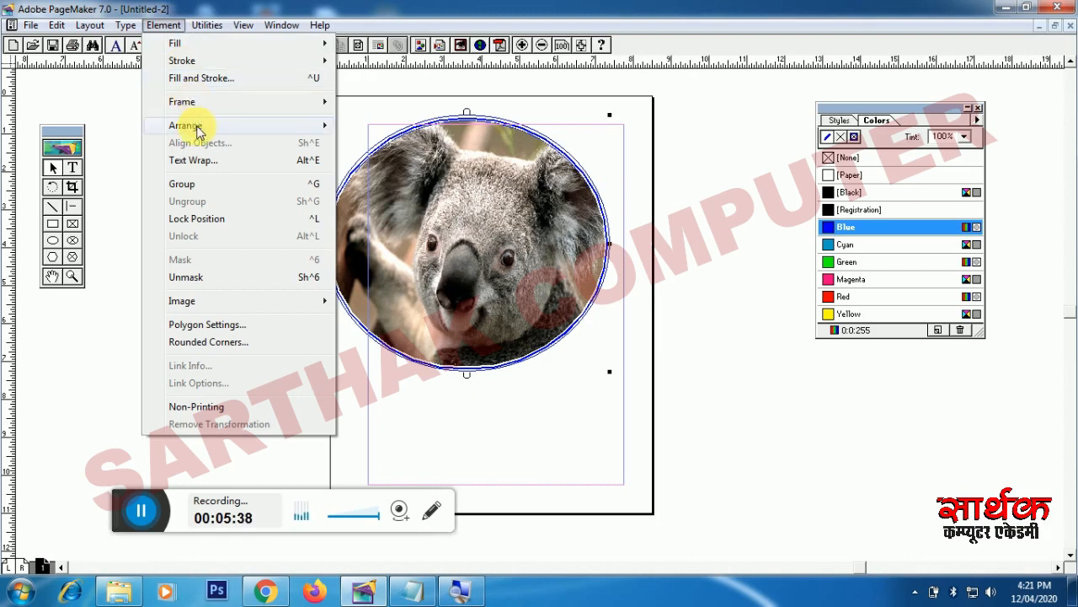
mouse_move(198, 122)
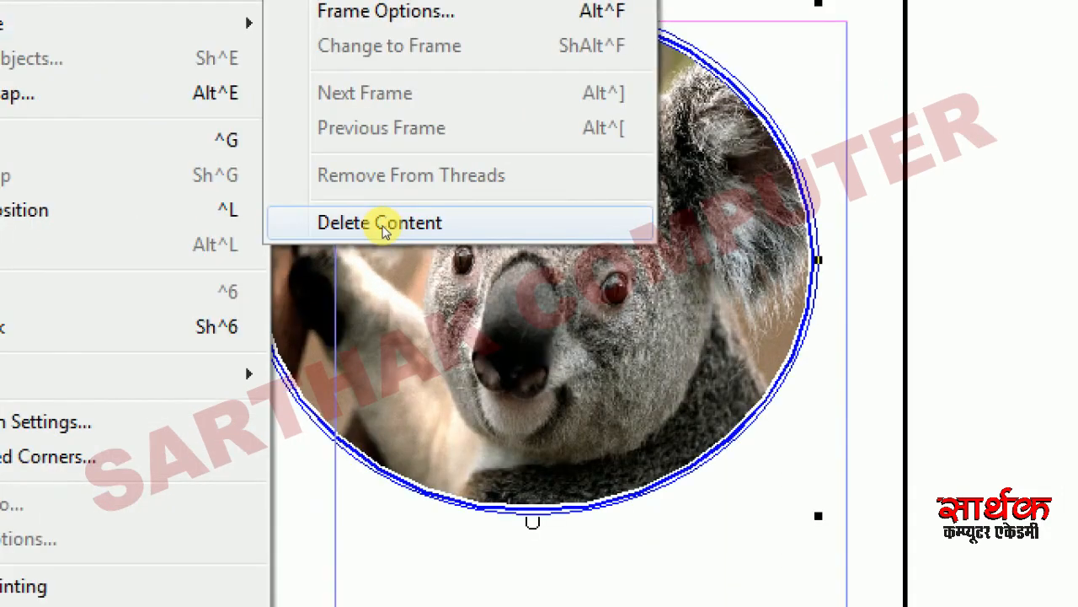
click(382, 228)
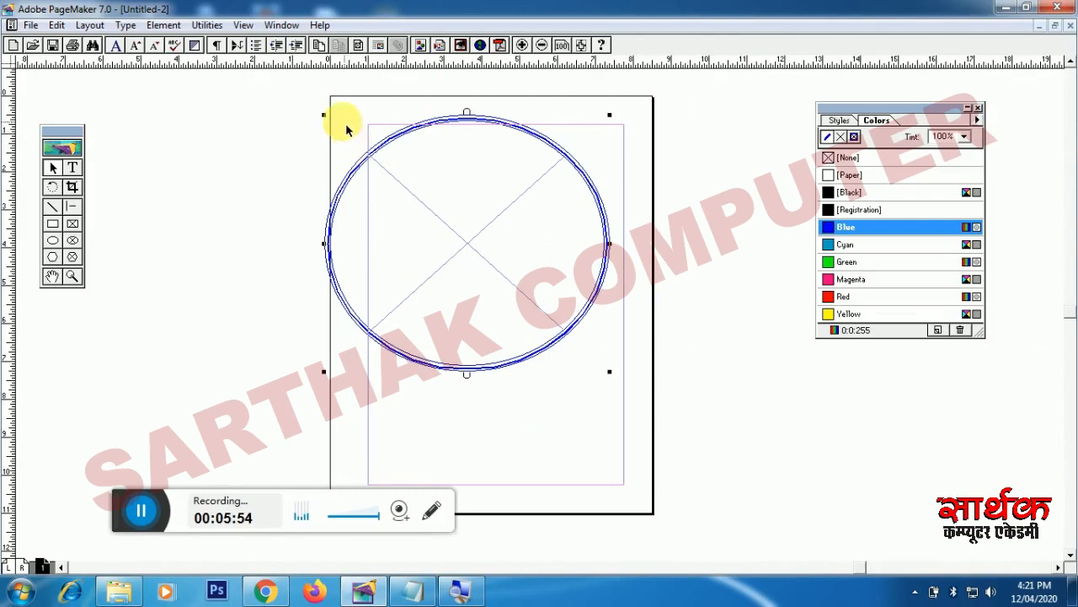
Step: Resize the empty oval into a smaller circle and place Koala.jpg in it, including a full copy
drag(327, 117, 386, 148)
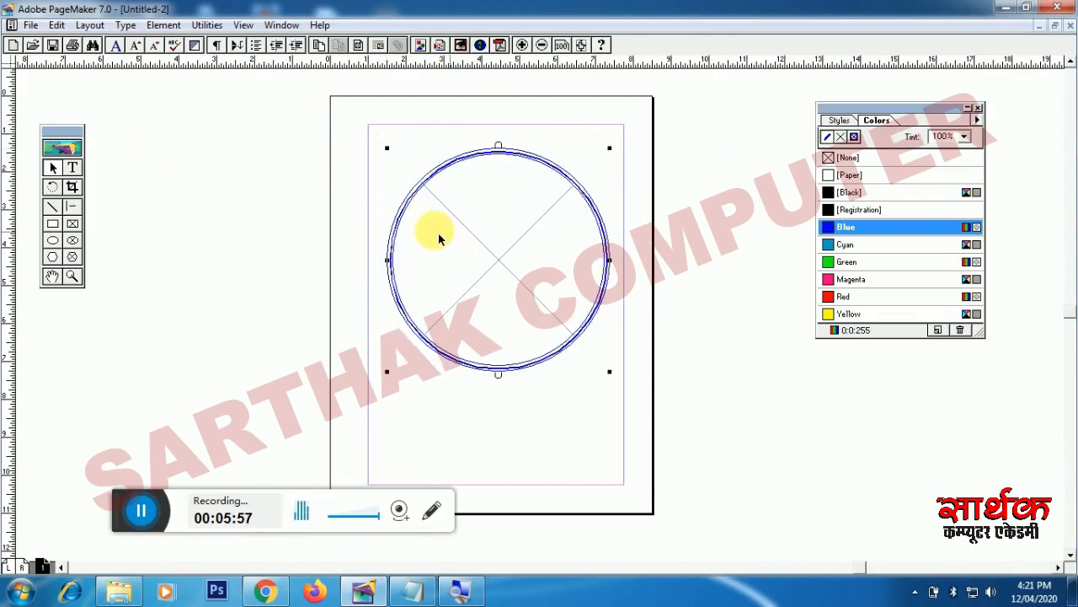
click(27, 28)
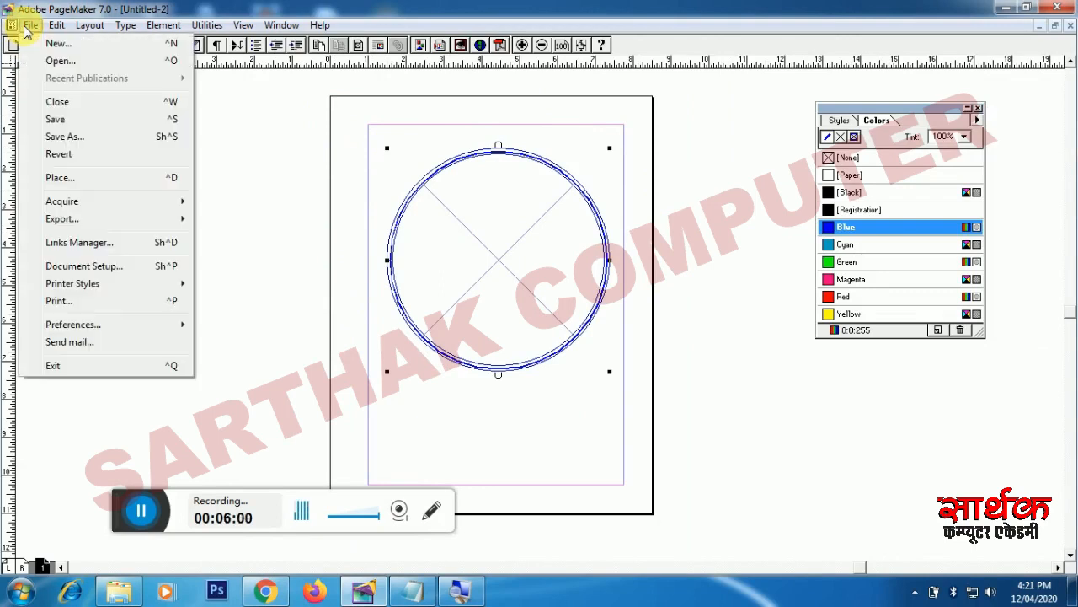
click(54, 185)
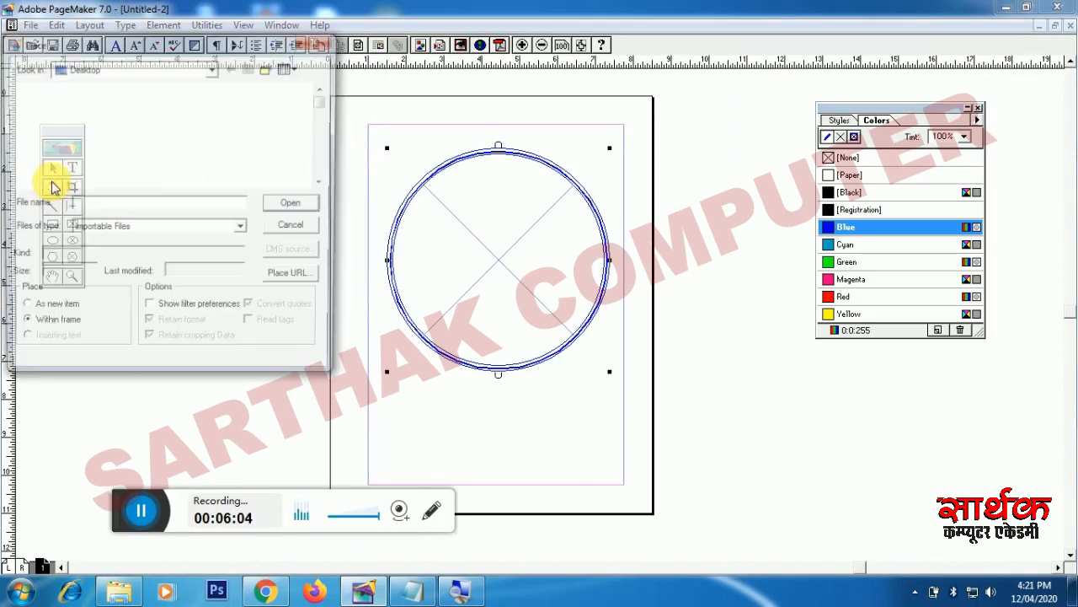
click(68, 148)
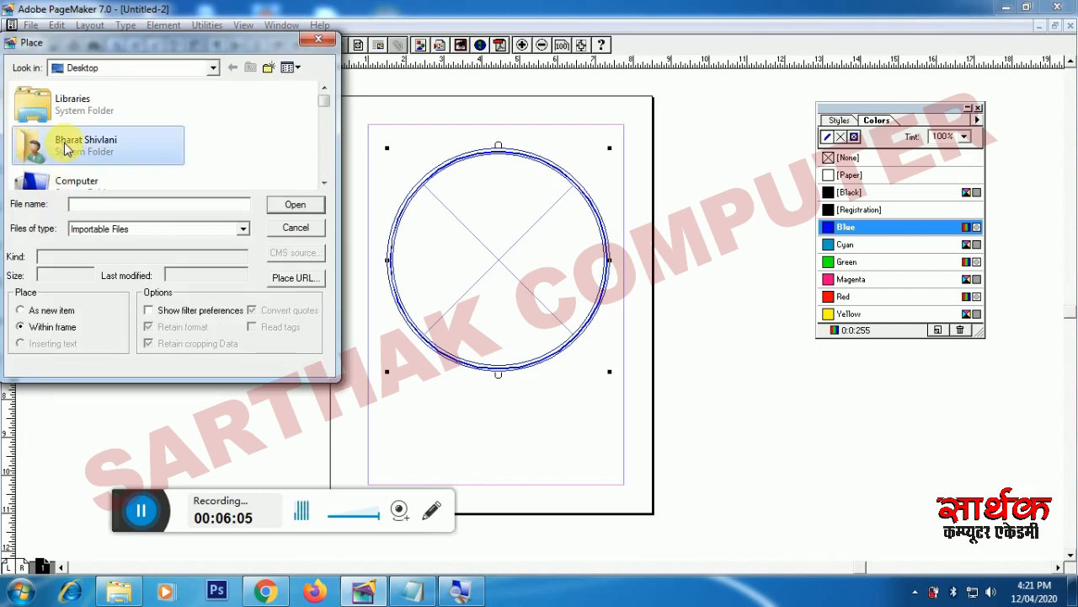
key(k)
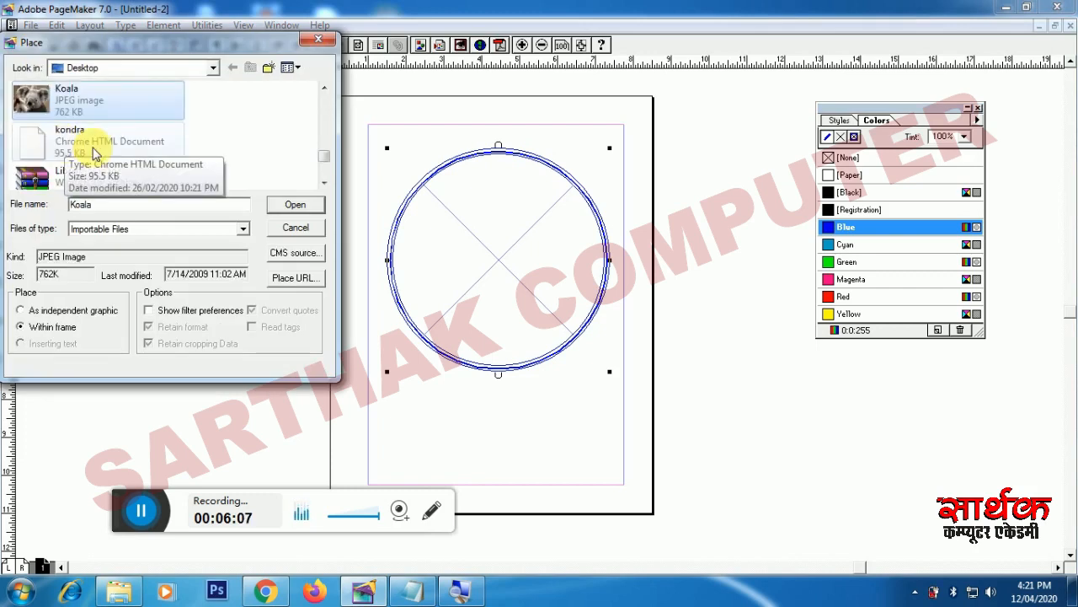
click(290, 203)
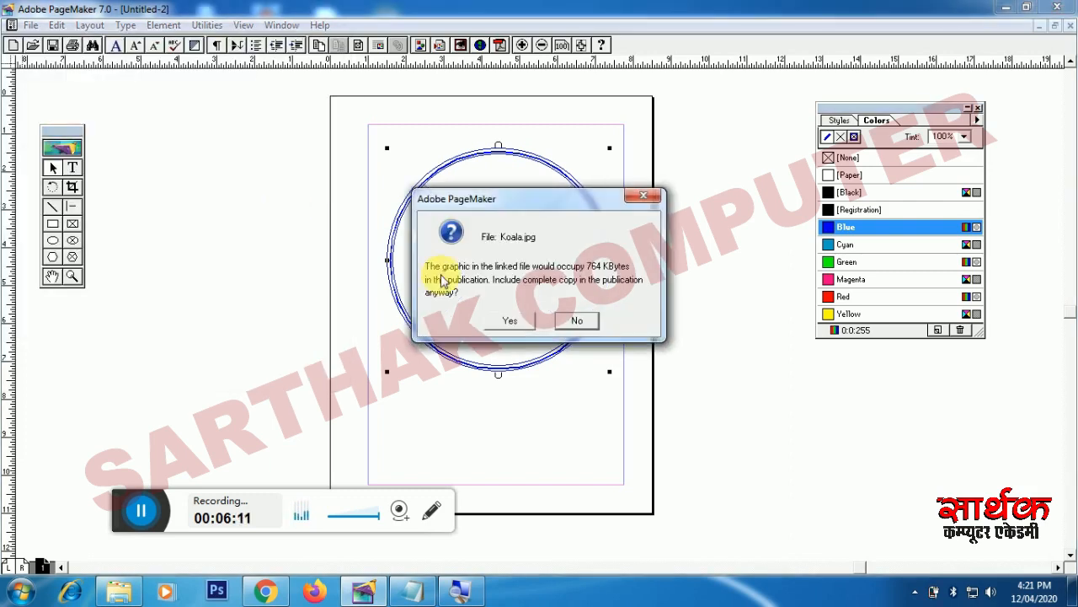
click(505, 321)
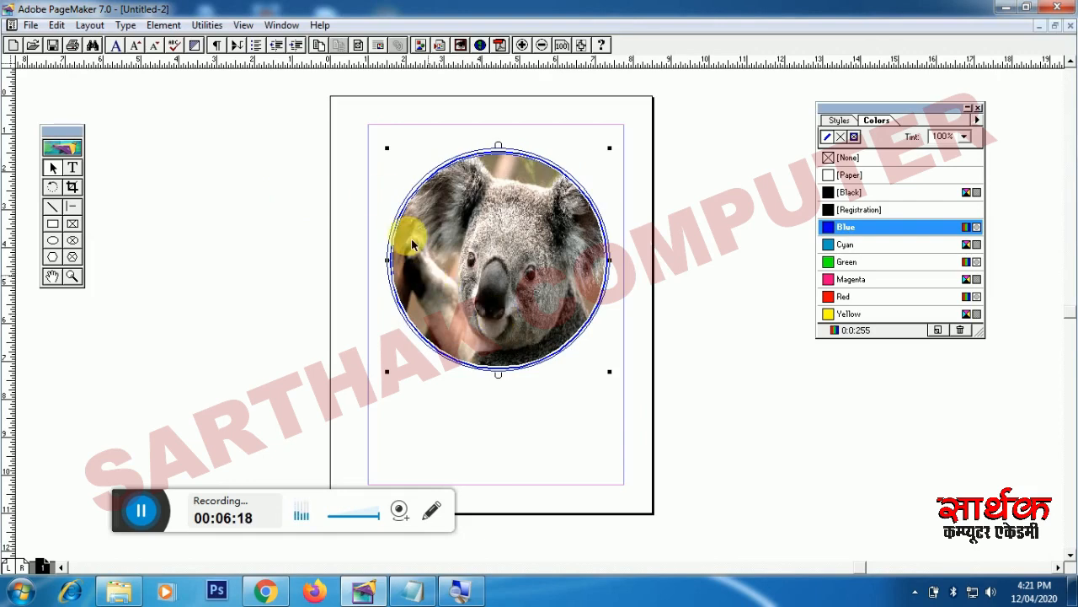
Step: Drag the koala circle slightly left and open the Element > Frame submenu
drag(441, 228, 414, 267)
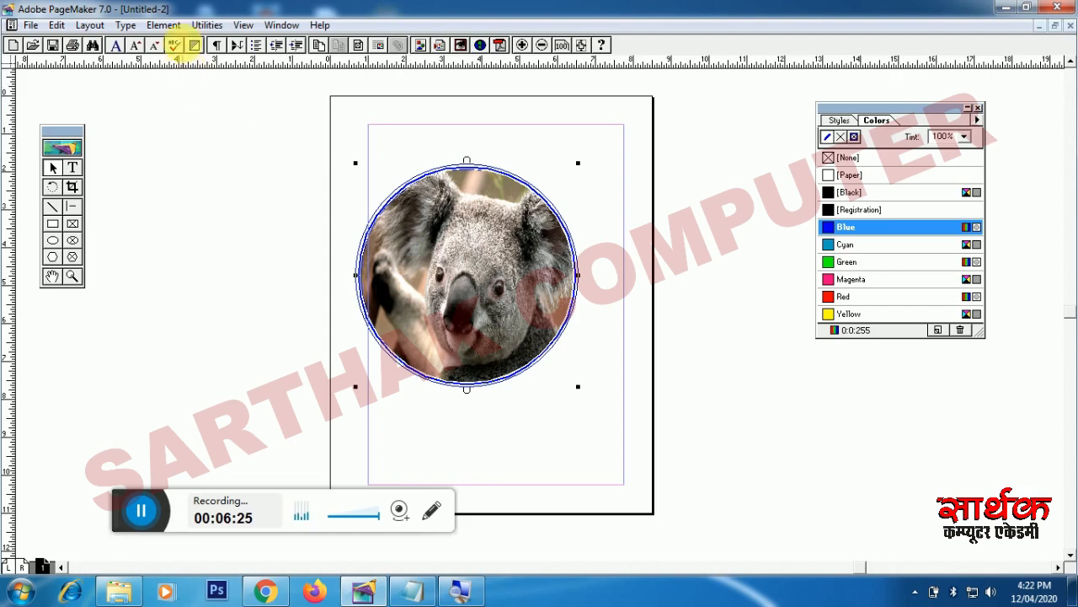
click(174, 29)
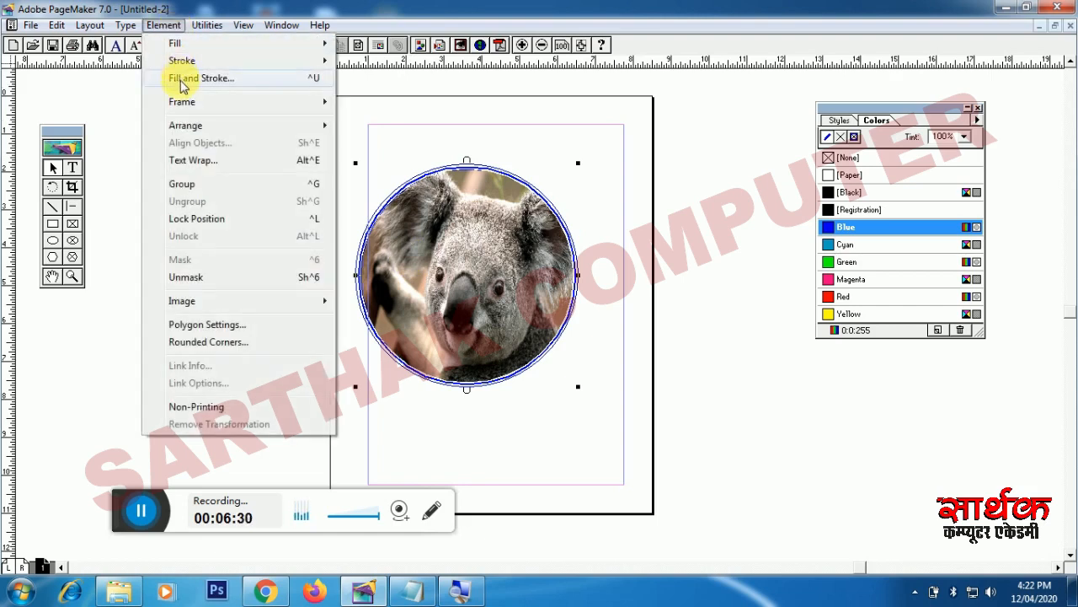
mouse_move(187, 117)
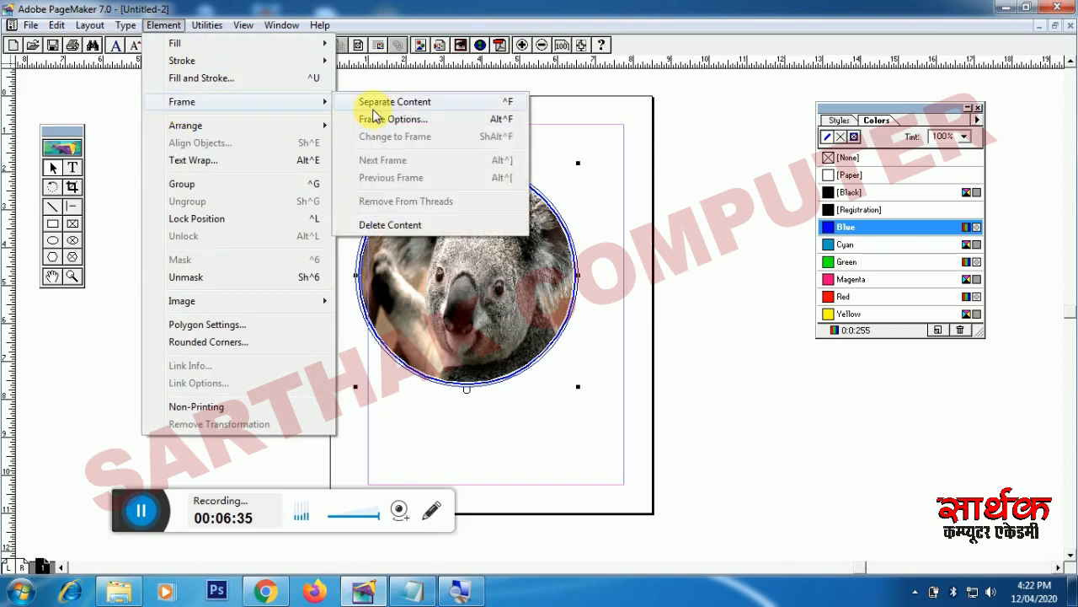
Step: Detach the koala photo from the circle, drag it left of the page, and nudge the circle right
click(375, 108)
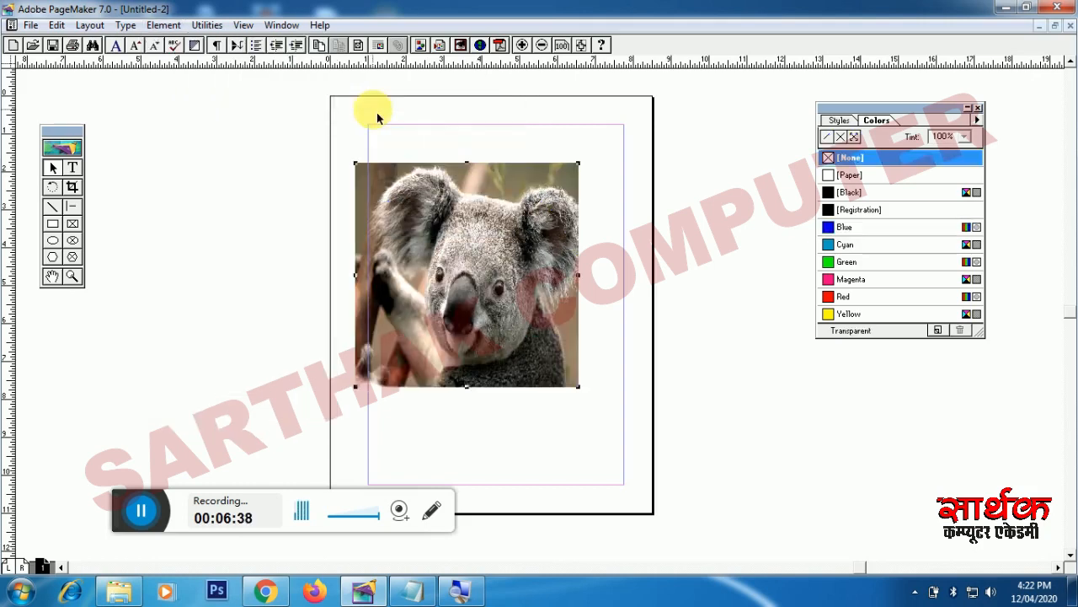
drag(458, 285, 236, 293)
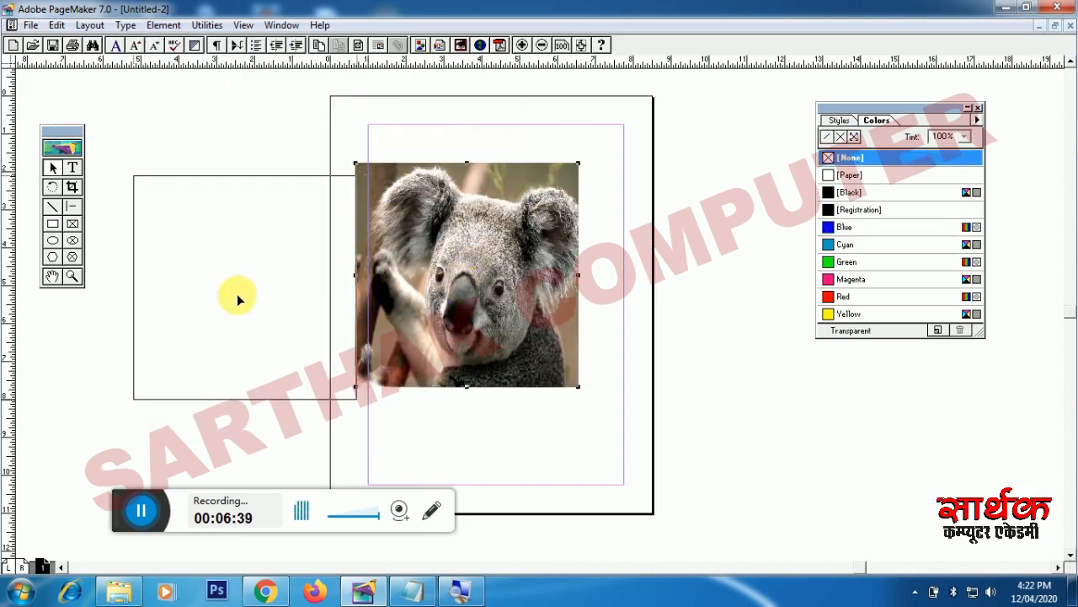
drag(465, 272, 510, 263)
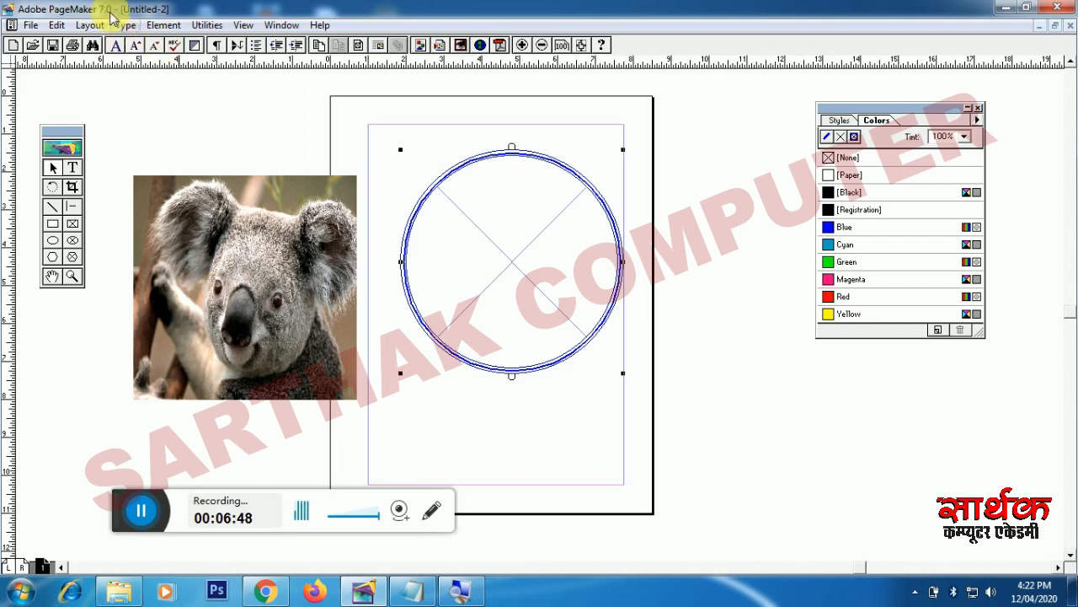
Step: Select the separated koala photo sitting left of the empty blue circle
click(153, 27)
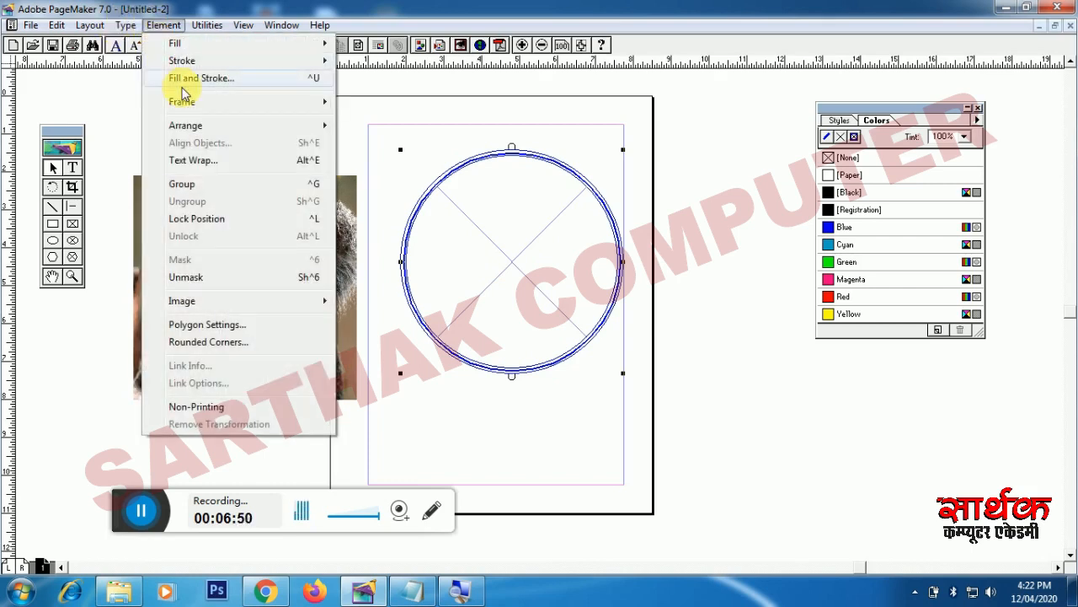
mouse_move(233, 103)
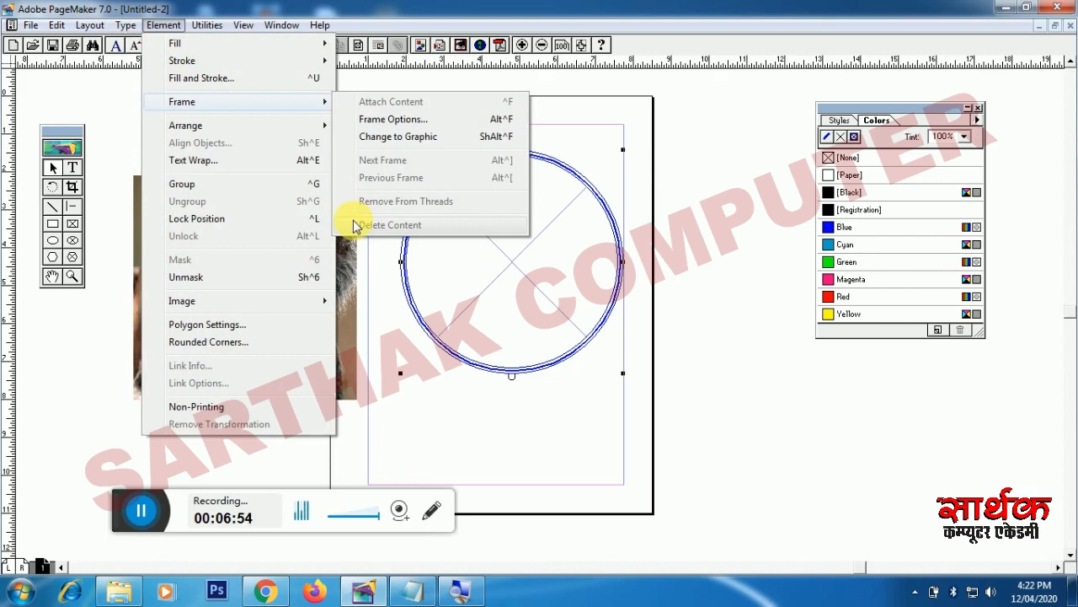
click(373, 281)
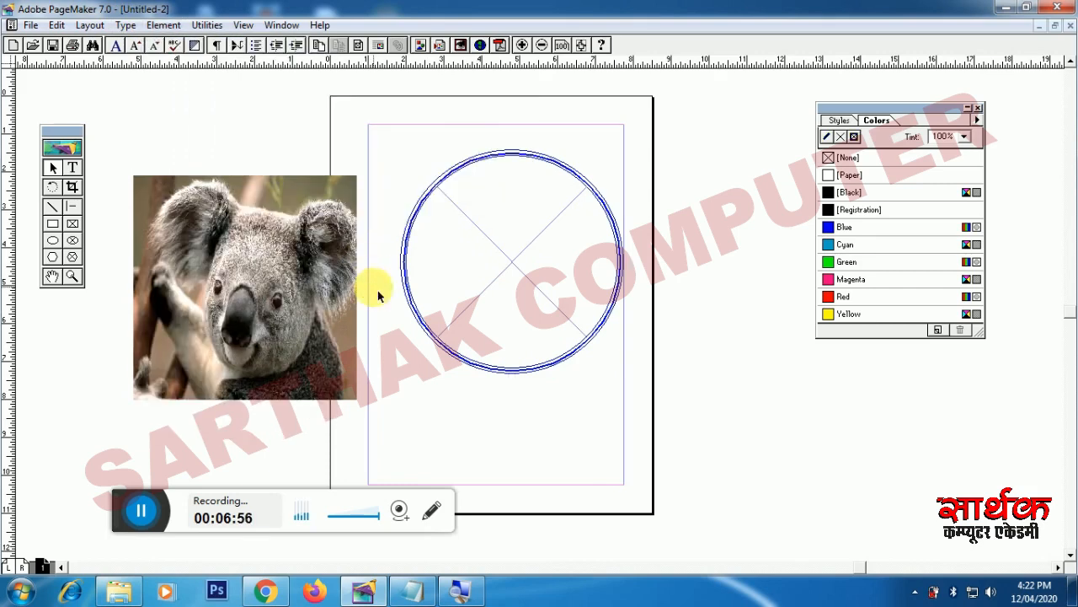
click(312, 296)
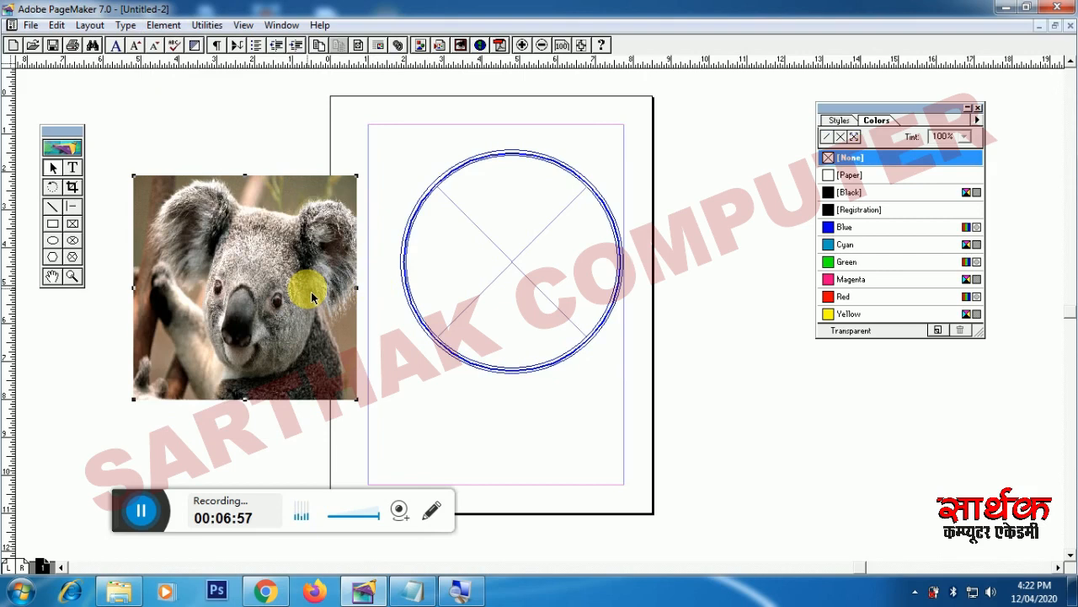